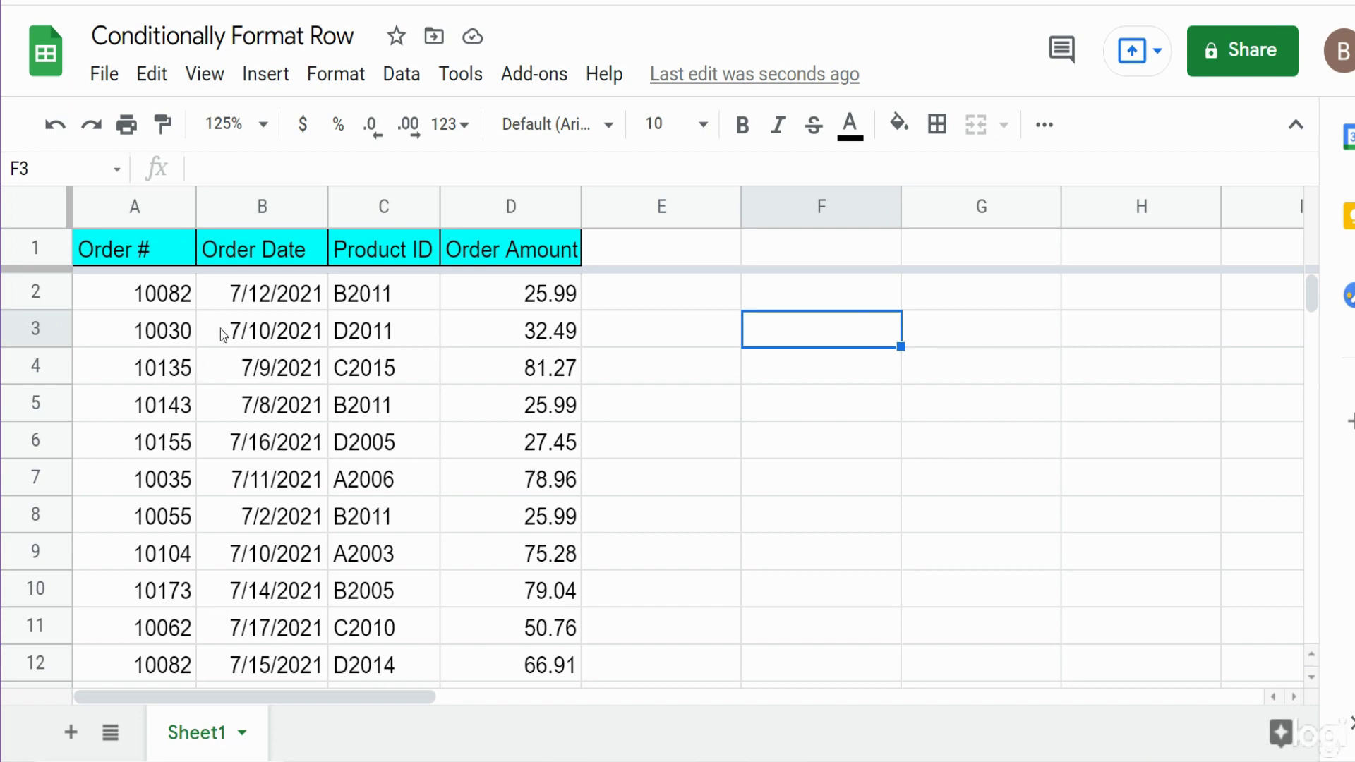
Step: Select the Order #, Order Date, Product ID and Order Amount columns, then date cell B9
{"action": "left_click", "coordinate": [155, 211]}
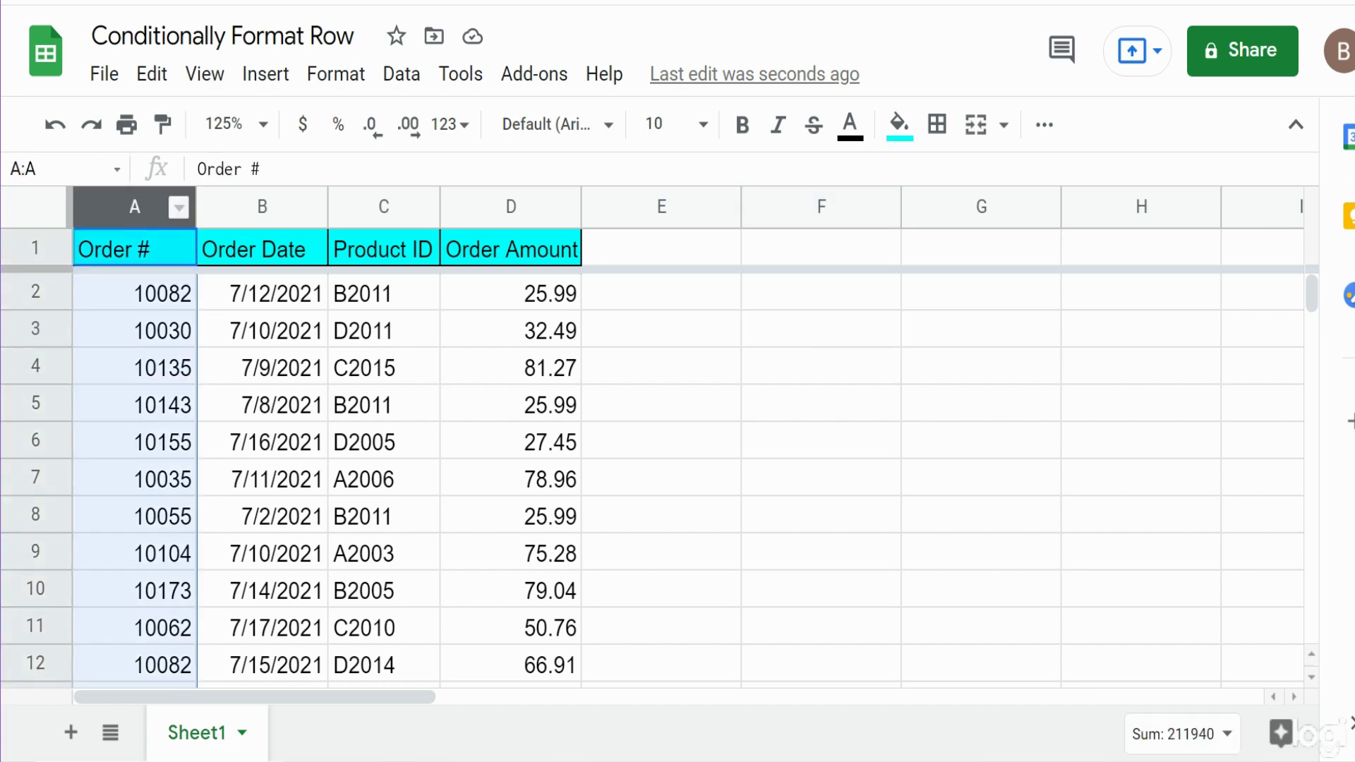
{"action": "left_click", "coordinate": [268, 209]}
{"action": "left_click", "coordinate": [381, 206]}
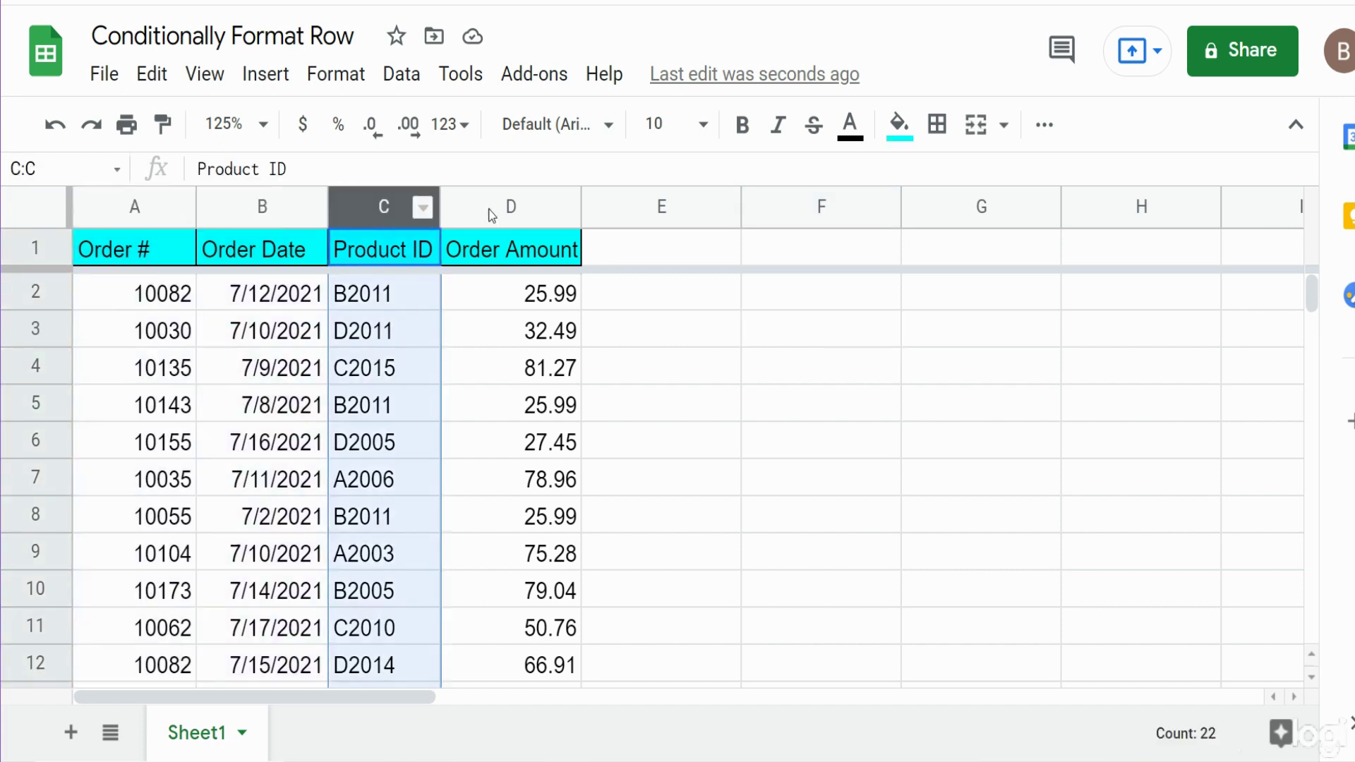
{"action": "left_click", "coordinate": [492, 212]}
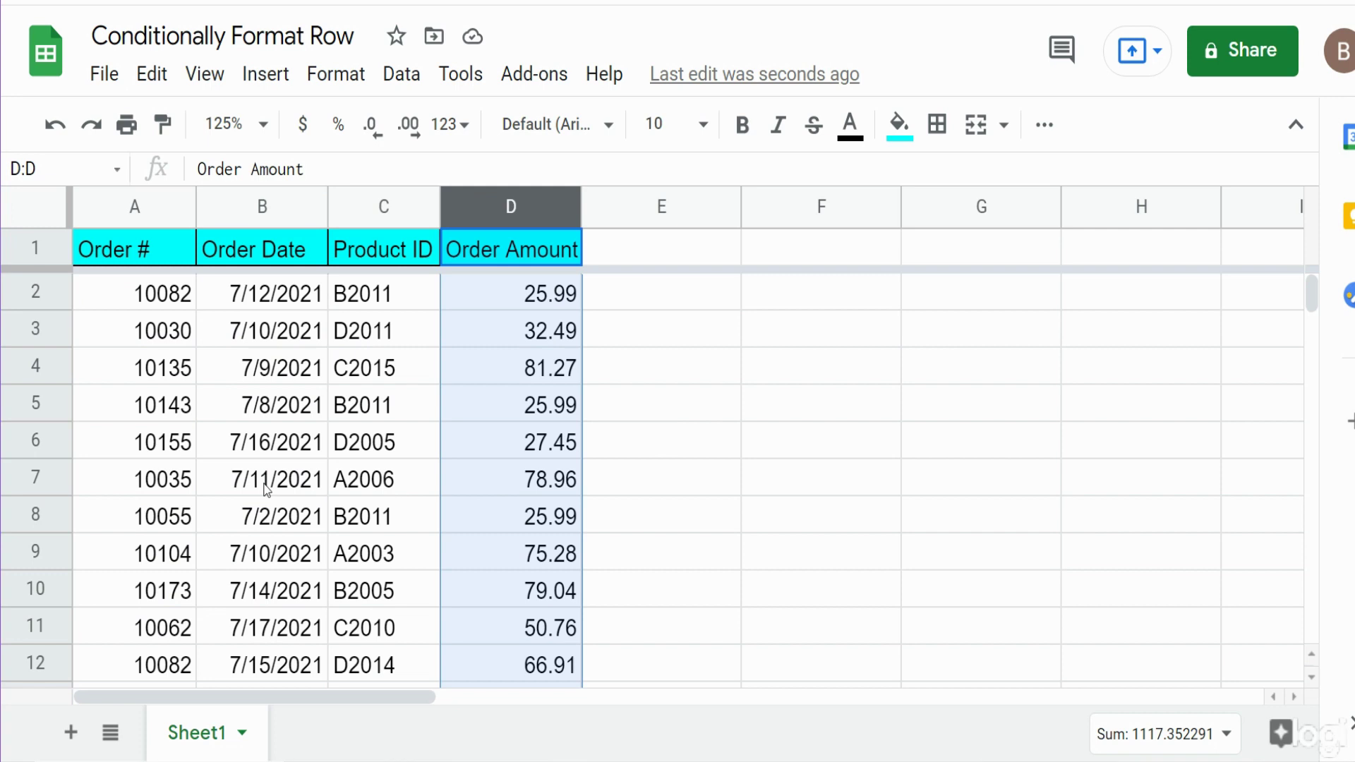
{"action": "left_click", "coordinate": [293, 568]}
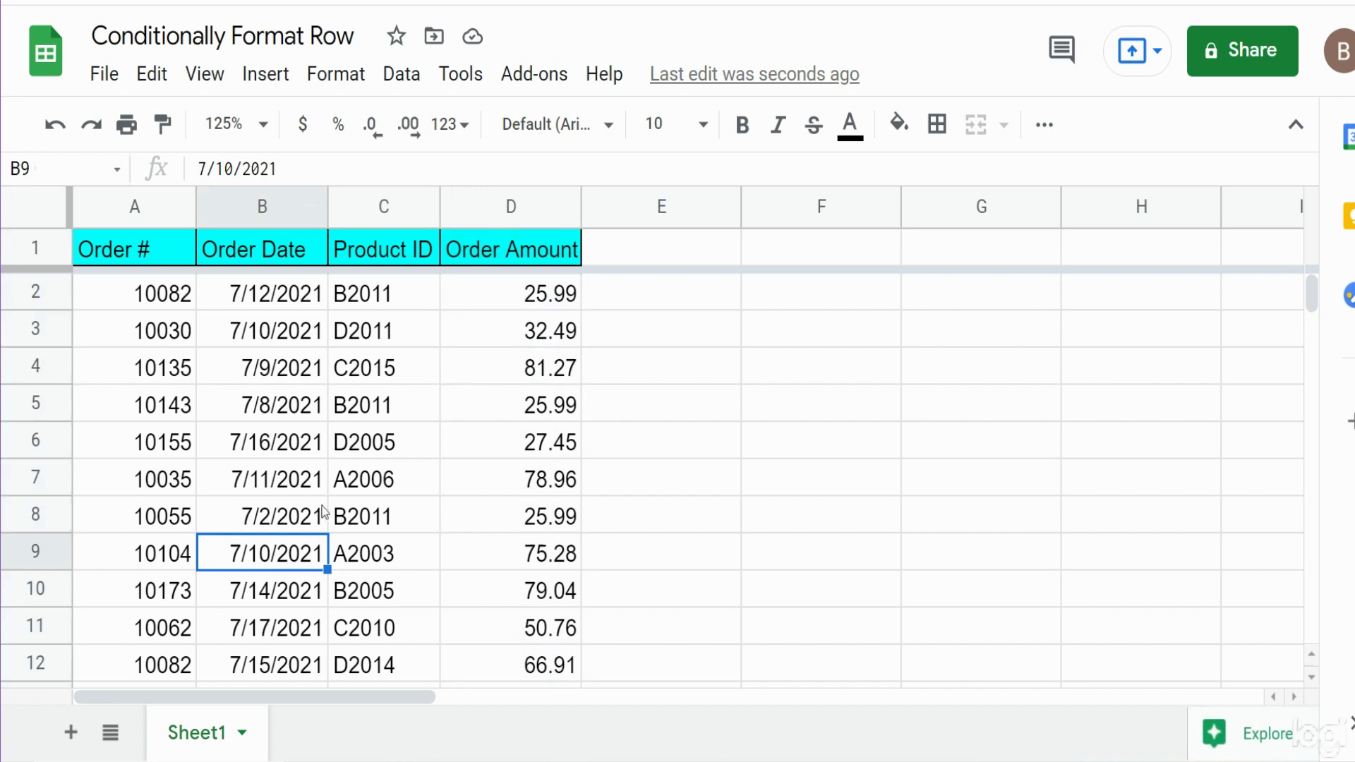
Step: Add a conditional formatting rule and change its range from B9 to A2:D
{"action": "left_click", "coordinate": [336, 74]}
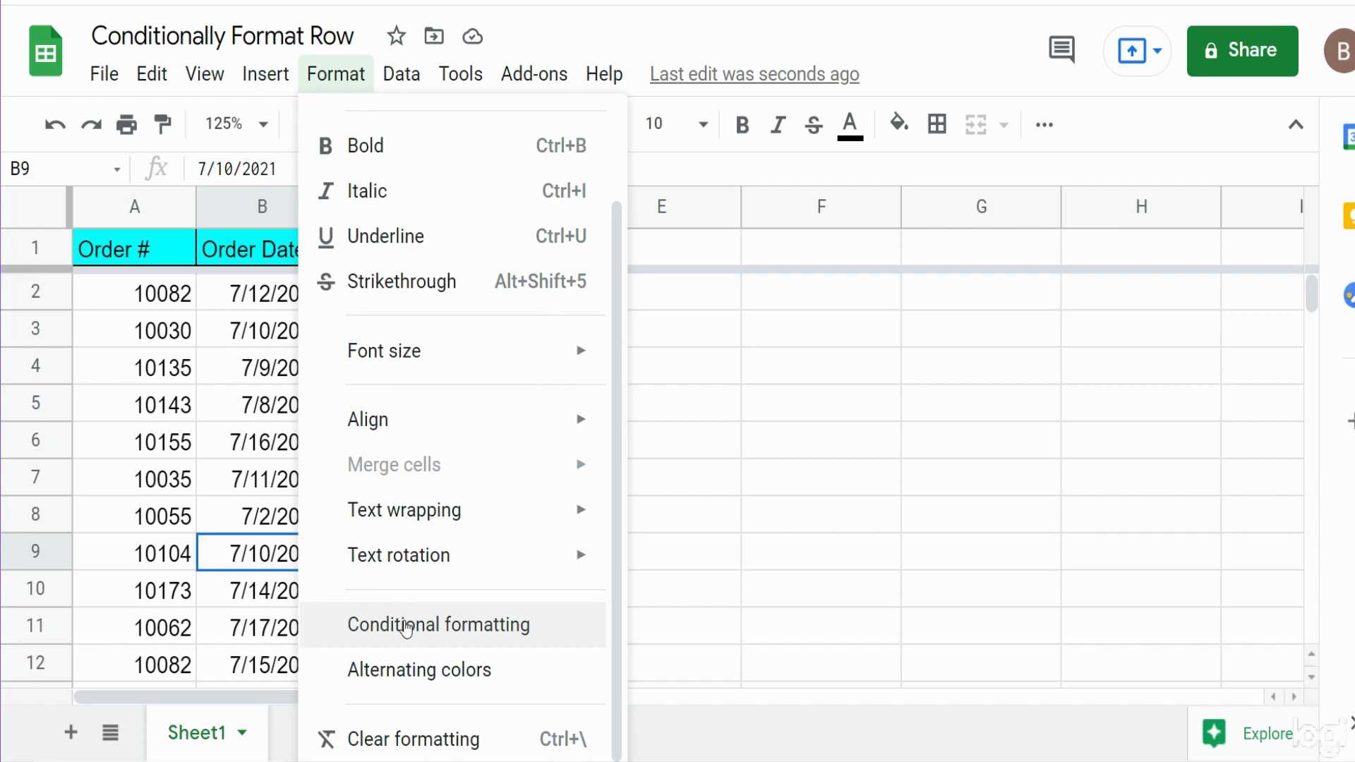
{"action": "left_click", "coordinate": [406, 627]}
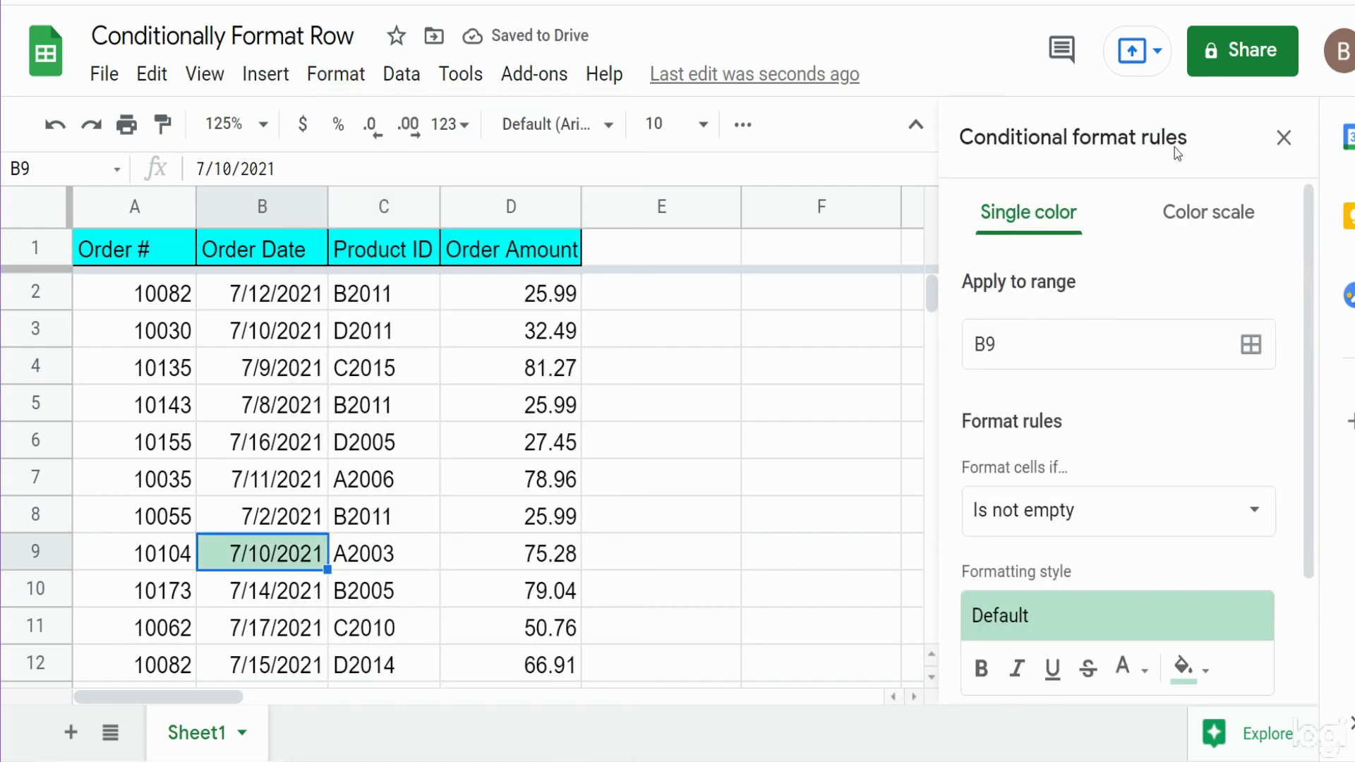
{"action": "left_click", "coordinate": [1023, 345]}
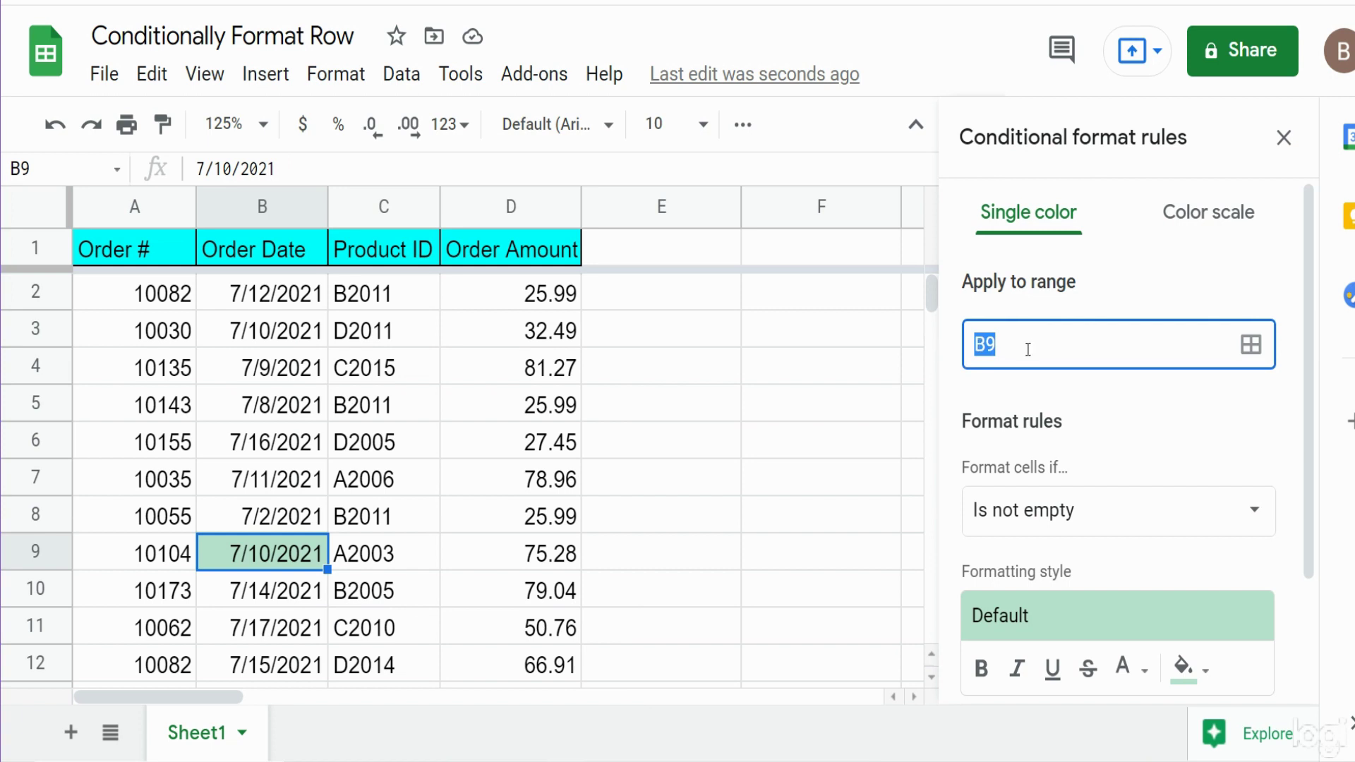
{"action": "type", "text": "A2"}
{"action": "type", "text": ":D"}
{"action": "left_click", "coordinate": [1090, 397]}
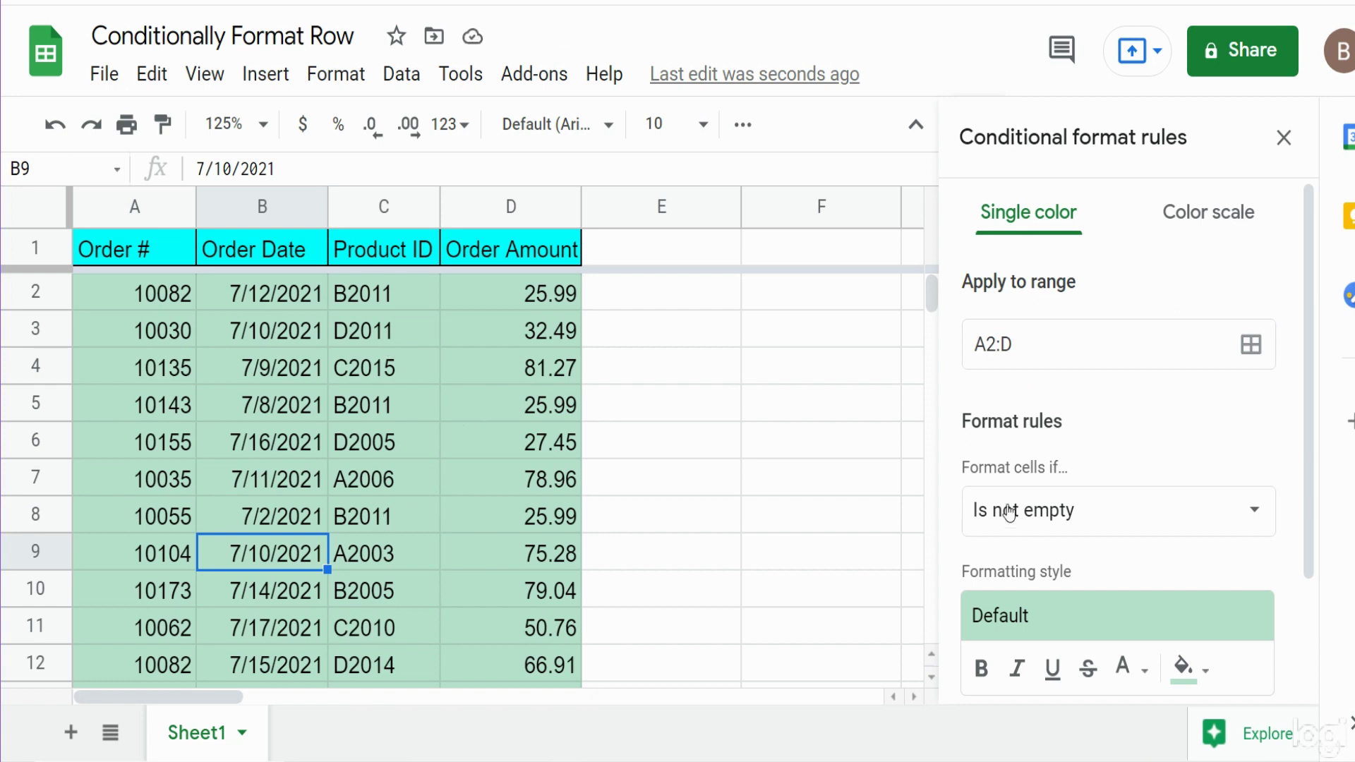
Step: Switch the rule's condition to 'Custom formula is' and place the cursor in its formula box
{"action": "scroll", "coordinate": [1073, 445], "scroll_direction": "down", "scroll_amount": 2}
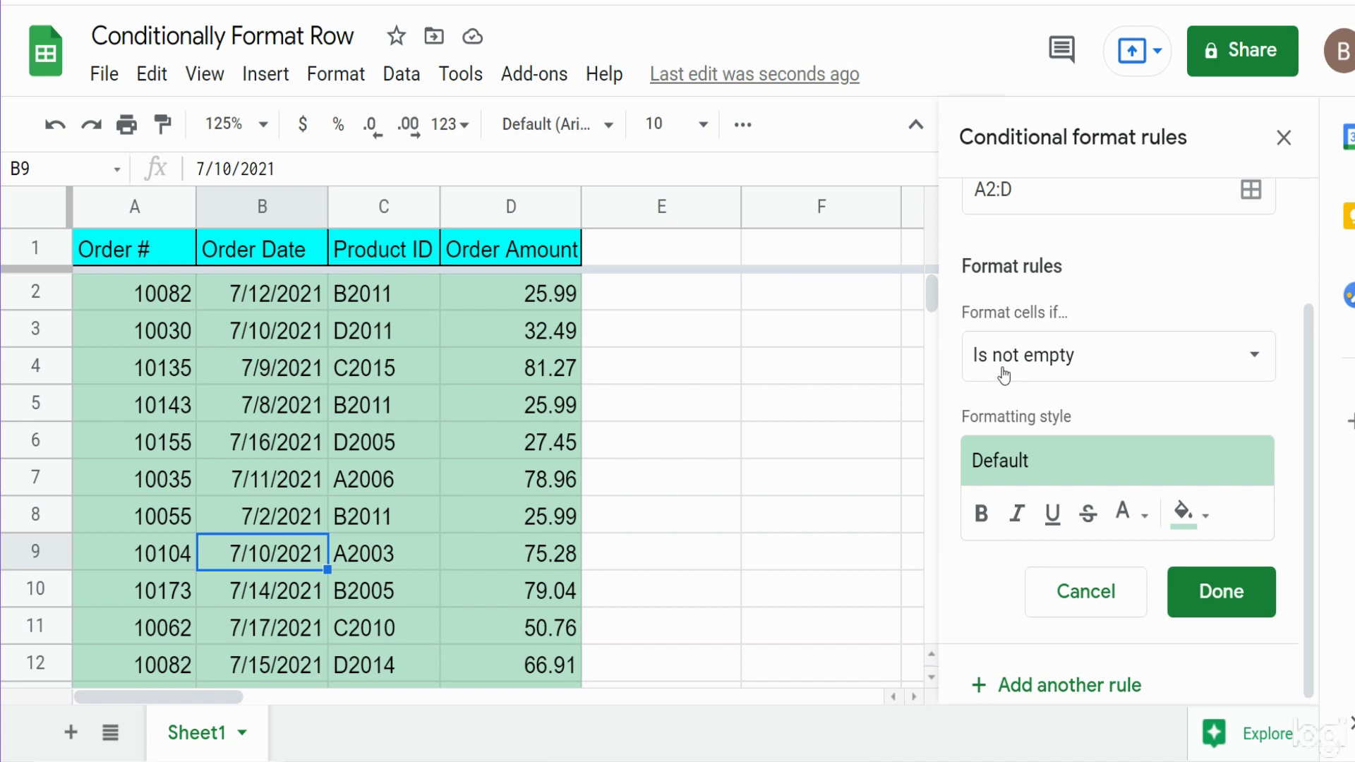
{"action": "left_click", "coordinate": [1263, 363]}
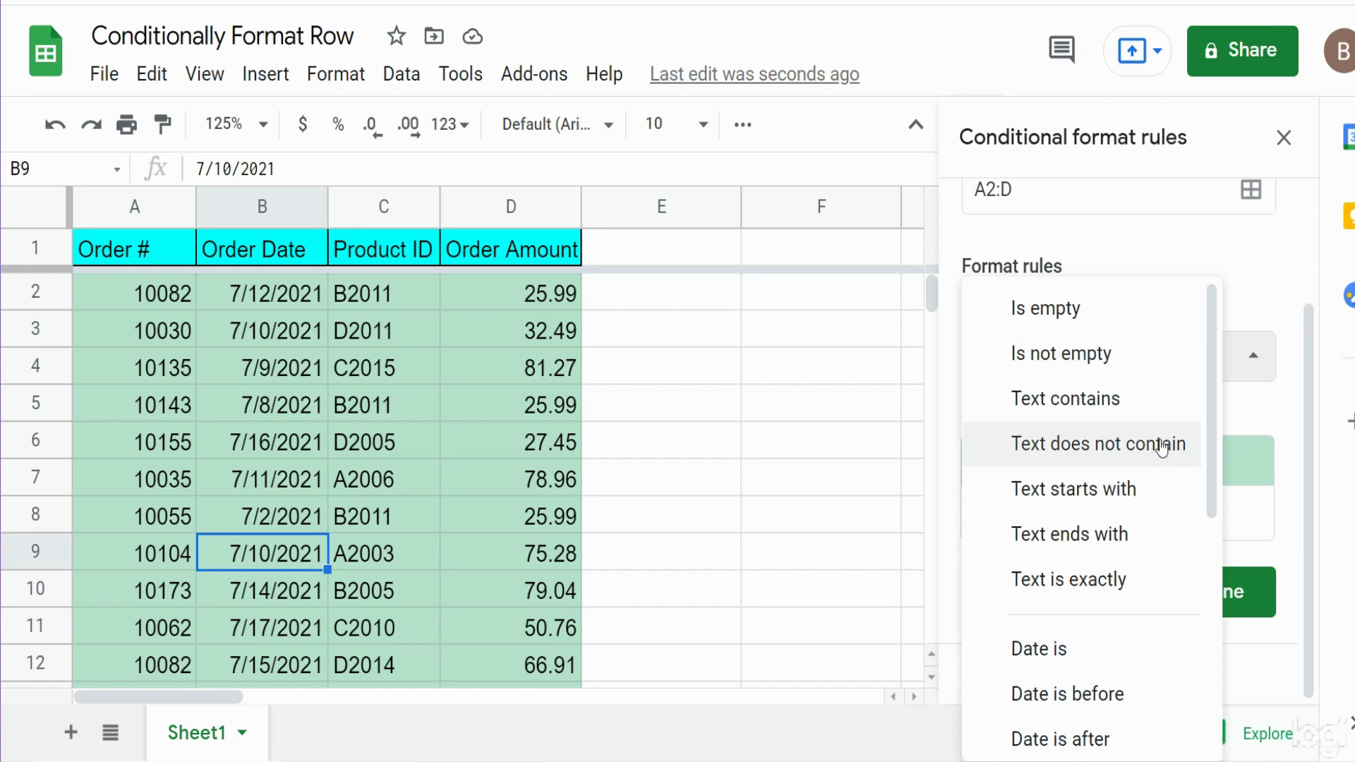
{"action": "scroll", "coordinate": [1073, 447], "scroll_direction": "down", "scroll_amount": 6}
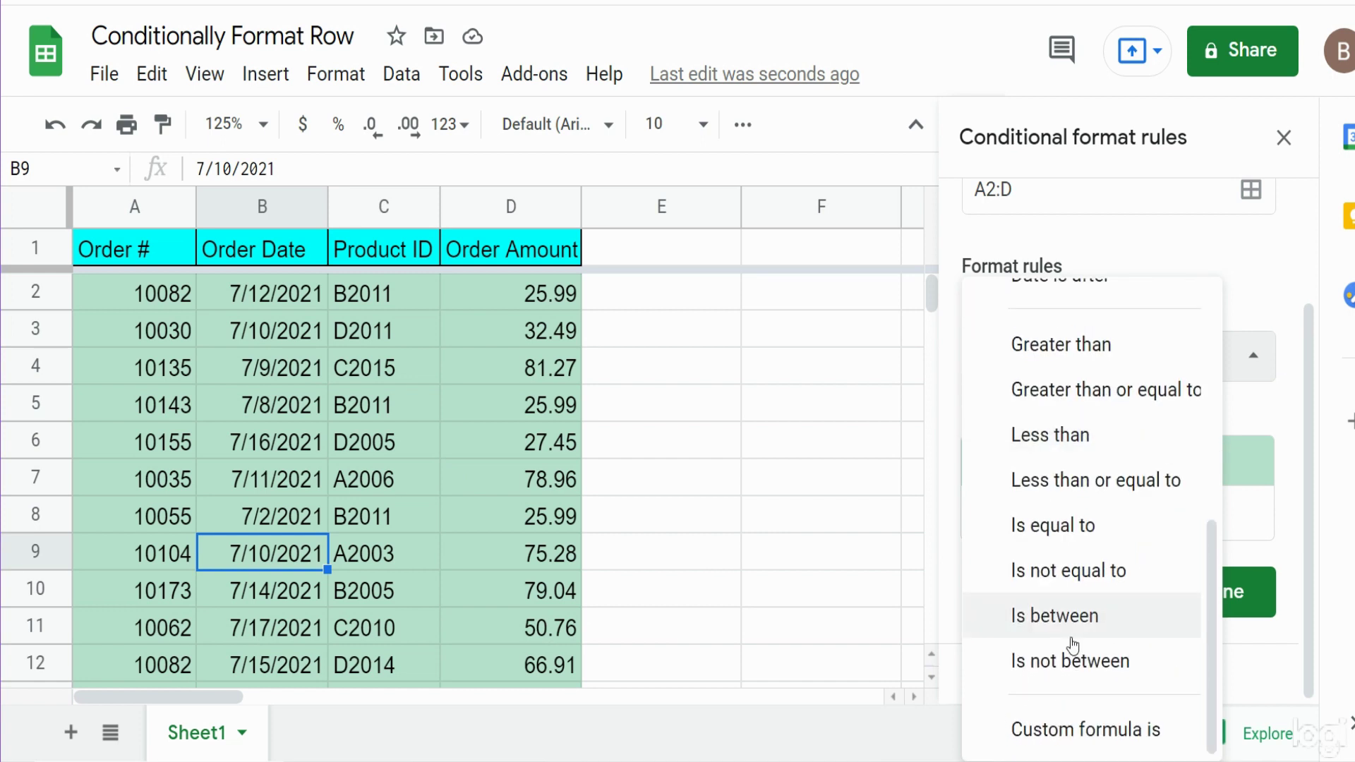
{"action": "left_click", "coordinate": [1047, 732]}
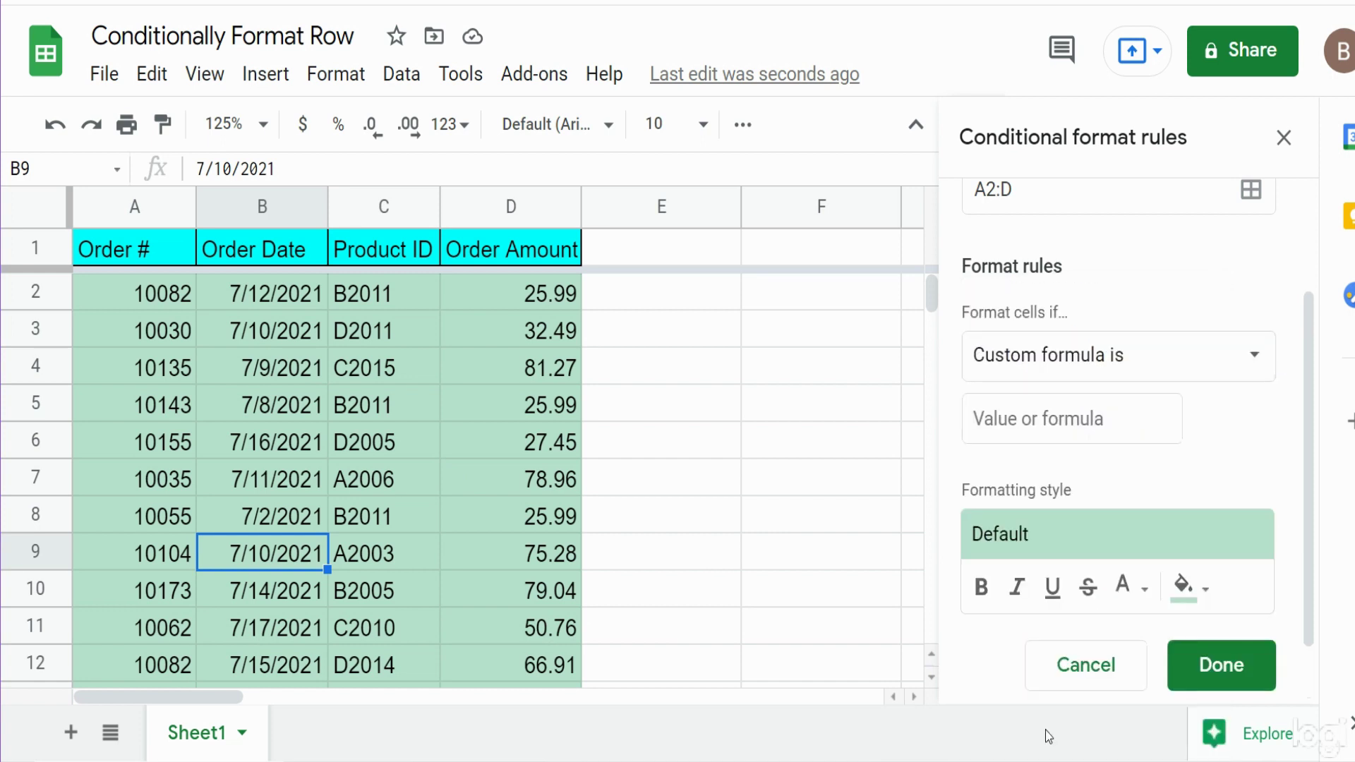
{"action": "left_click", "coordinate": [1014, 426]}
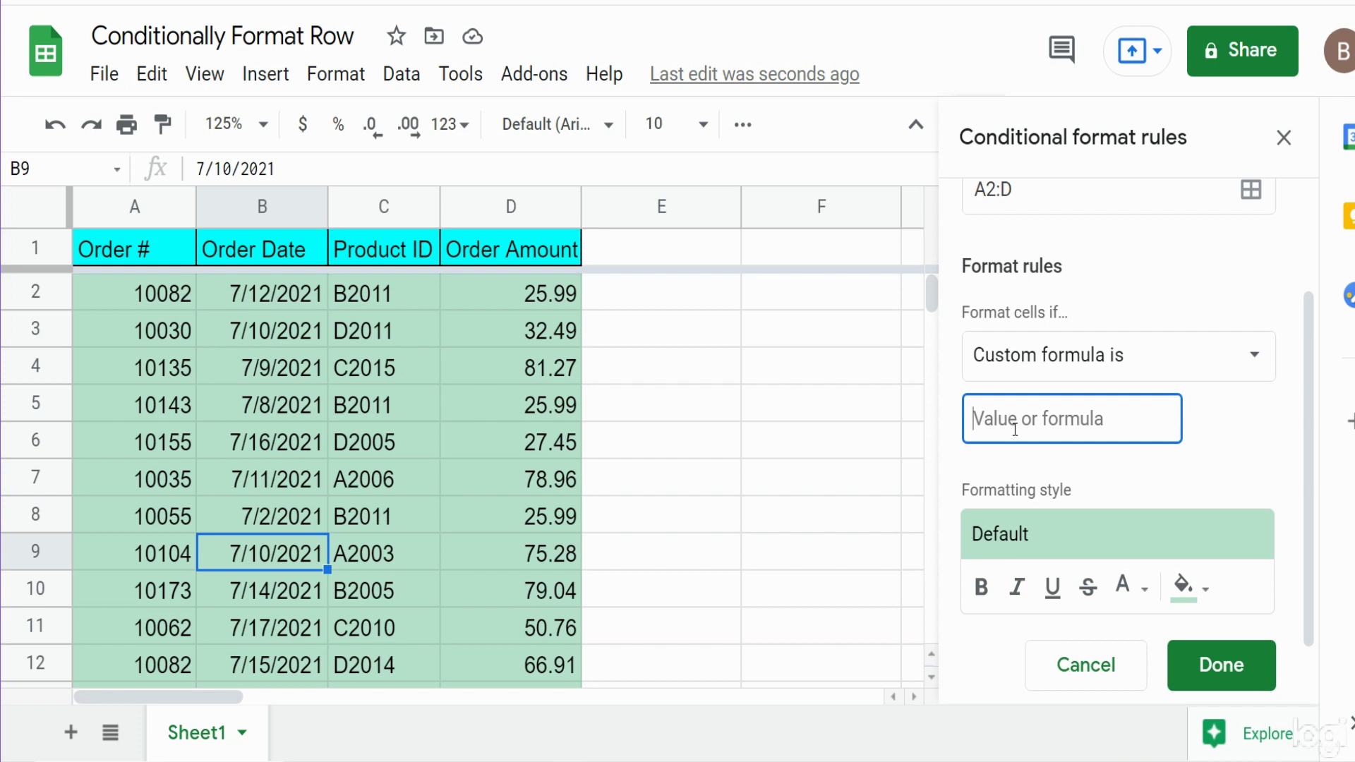
Step: Begin the custom formula with =$B2:$B, leaving the box ready for more
{"action": "type", "text": "="}
{"action": "type", "text": "$"}
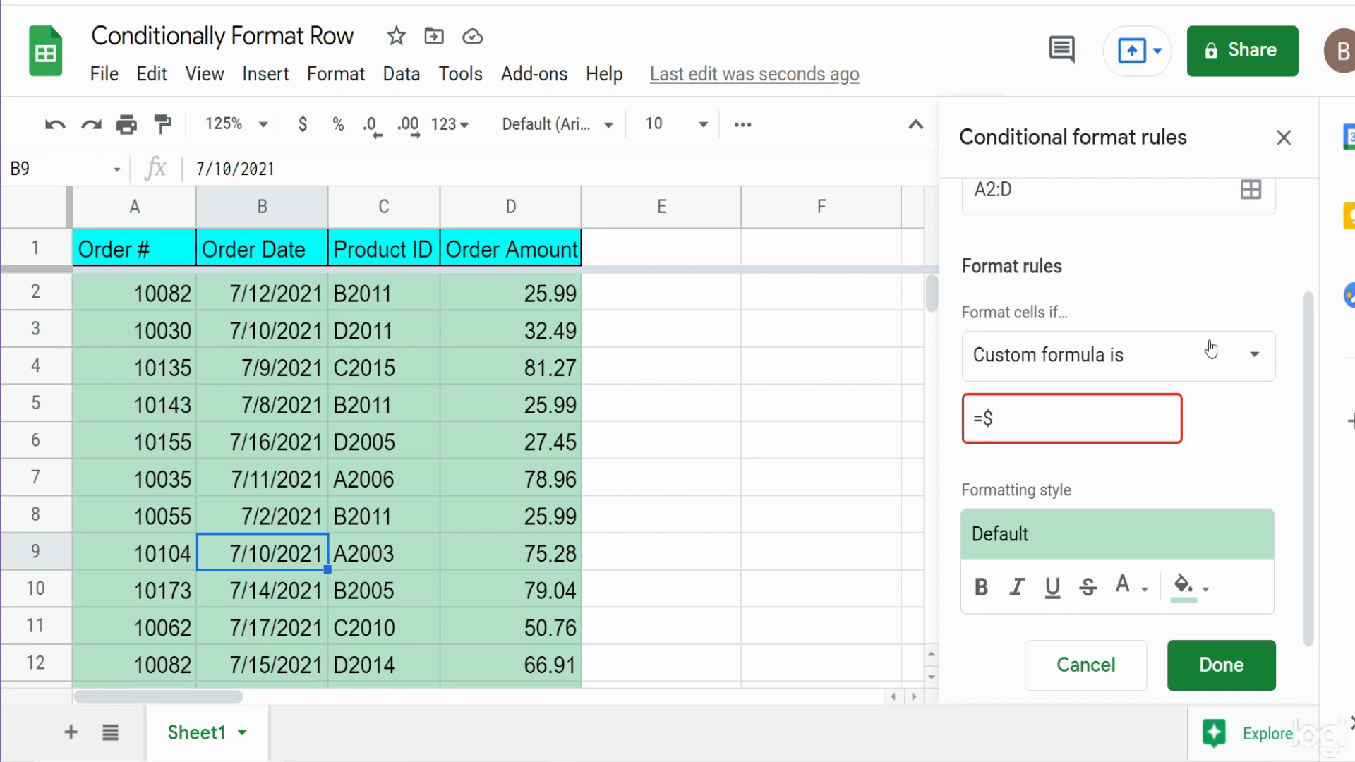
{"action": "type", "text": "B"}
{"action": "type", "text": "2"}
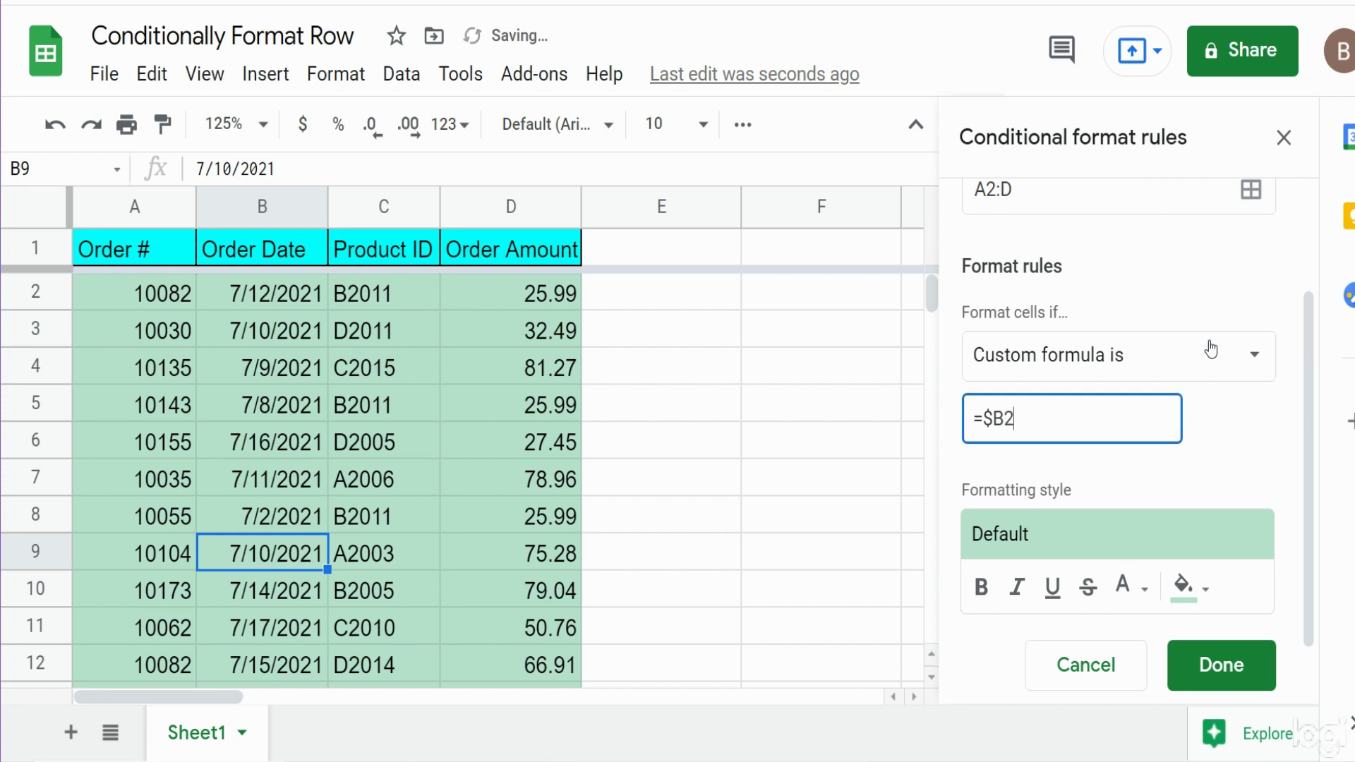
{"action": "type", "text": ":"}
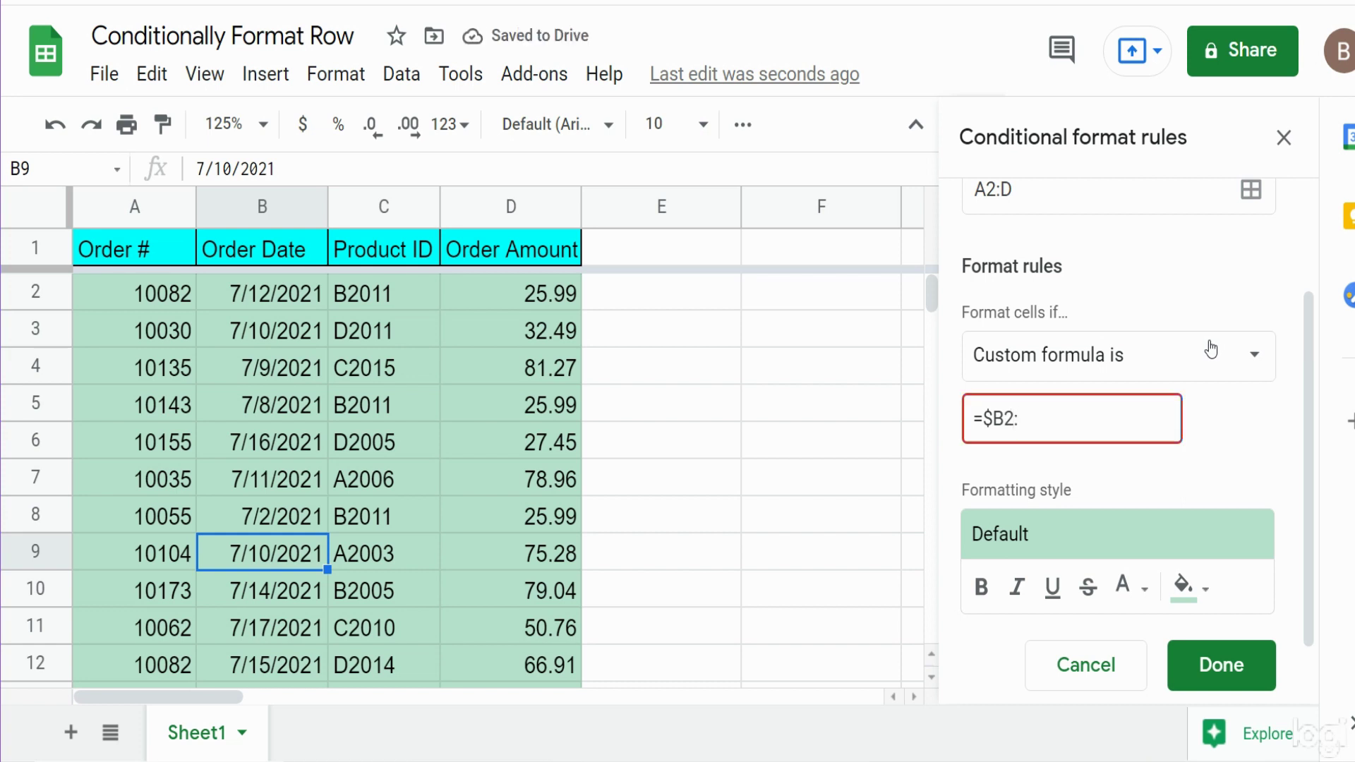
{"action": "type", "text": "$B"}
{"action": "left_click", "coordinate": [1119, 485]}
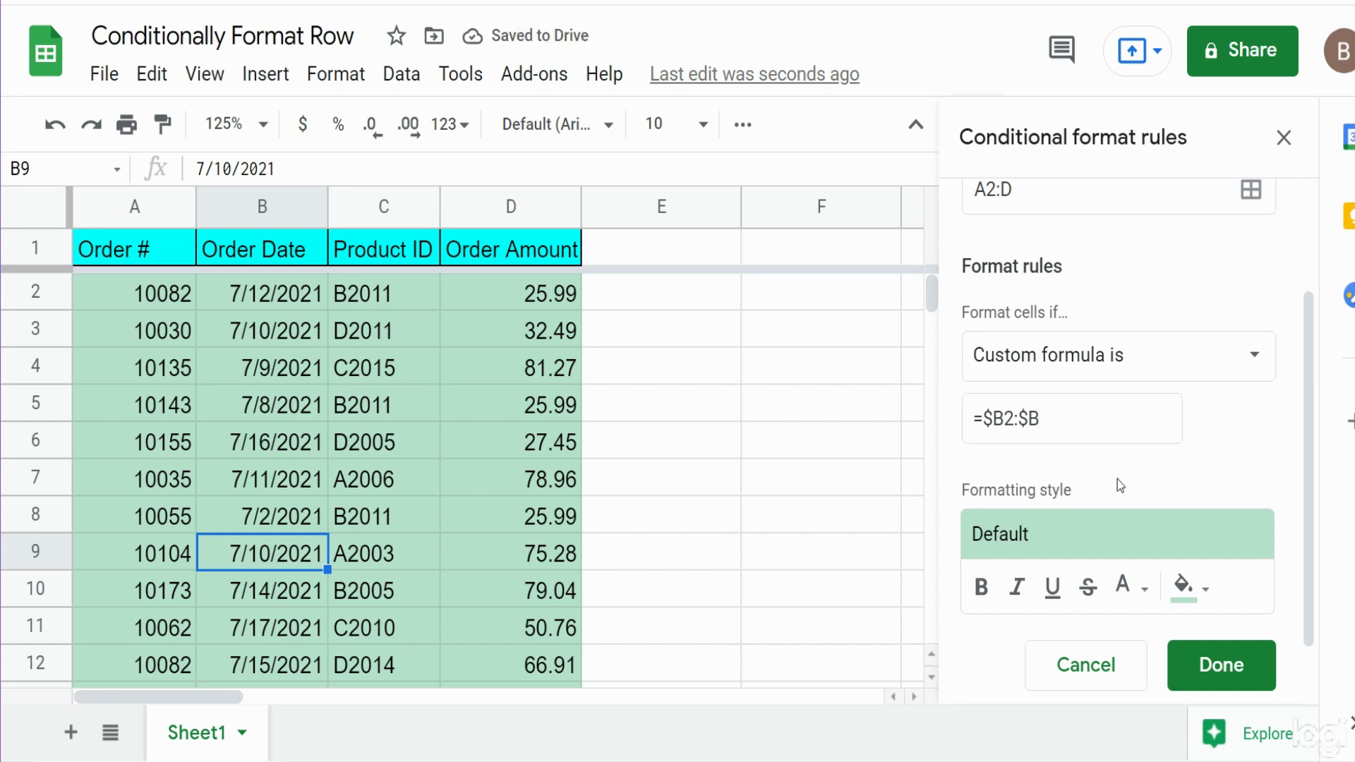
{"action": "left_click", "coordinate": [1083, 417]}
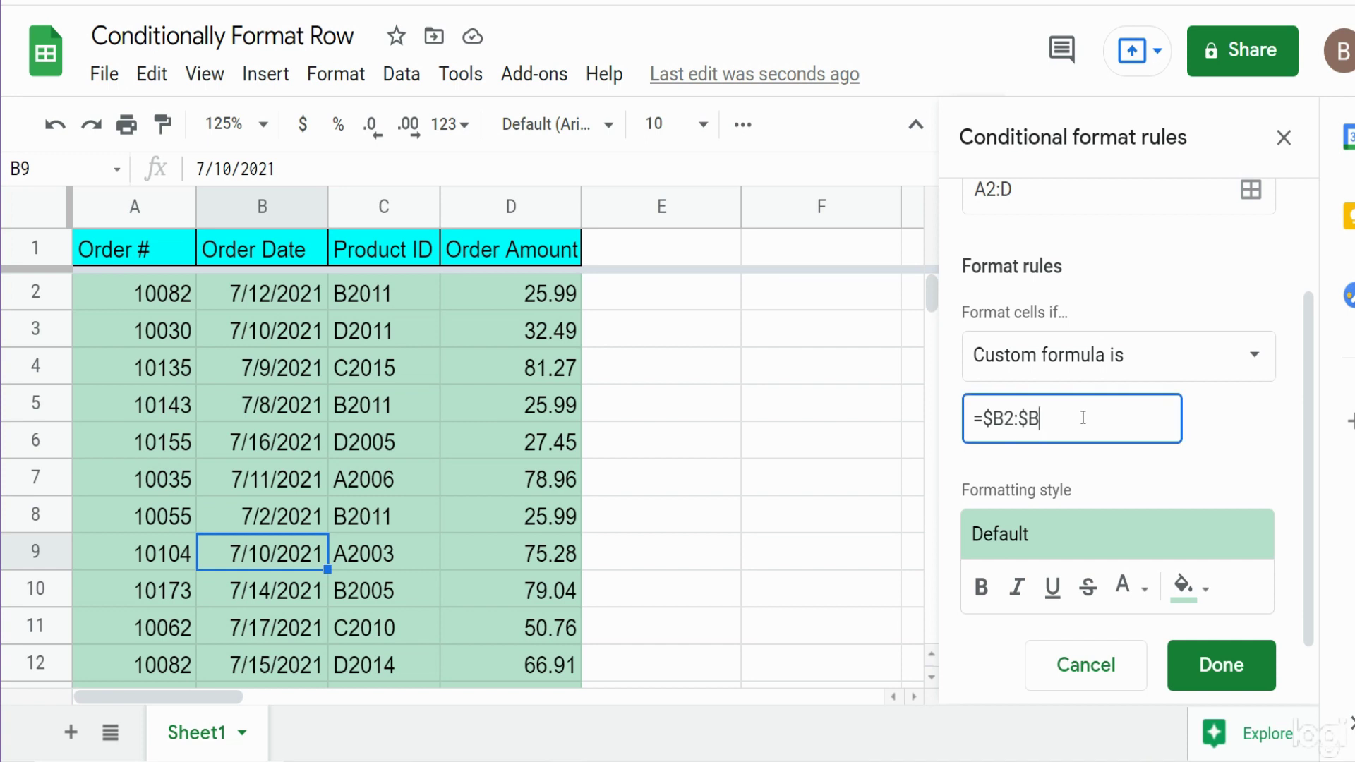
Step: Complete the formula as =$B2:$B>Date(2021,07,10) so only post-July 10 rows match
{"action": "type", "text": ">"}
{"action": "type", "text": "Date()"}
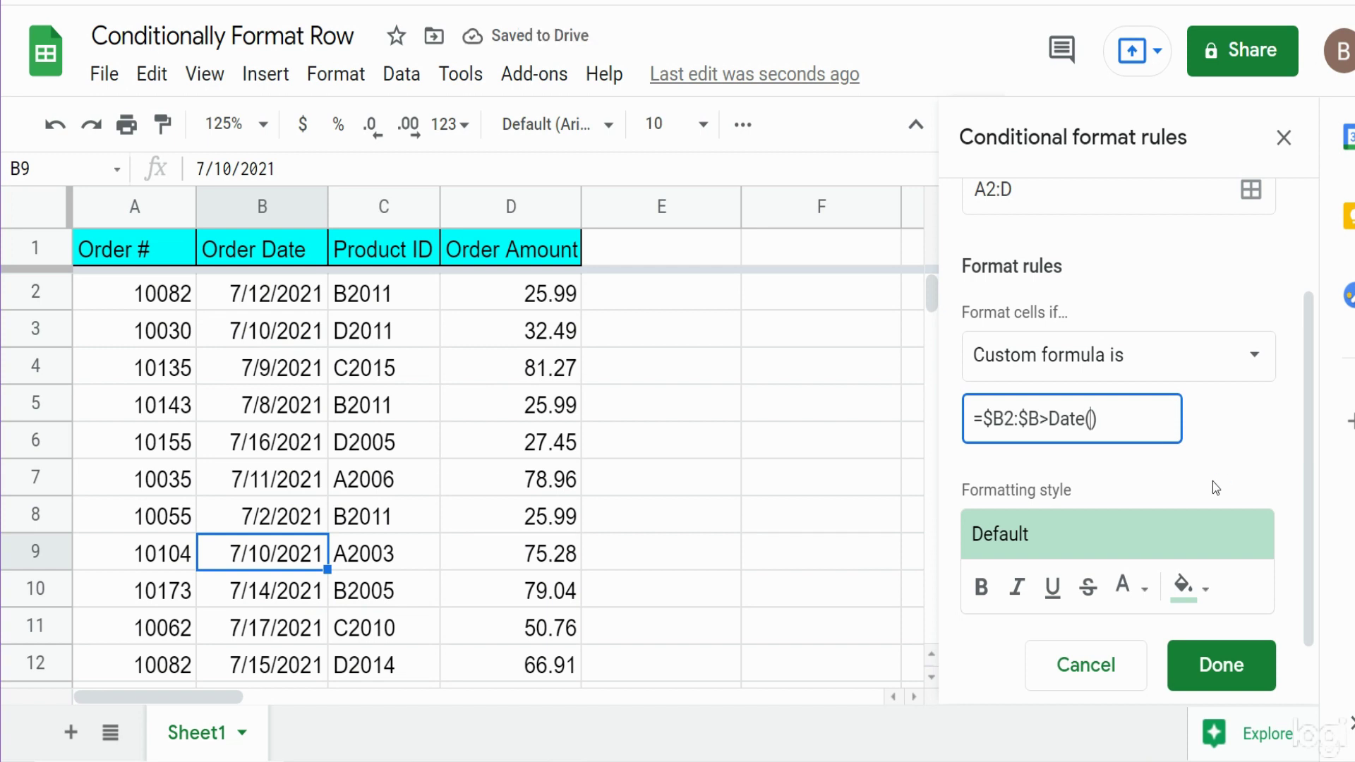
{"action": "type", "text": "202"}
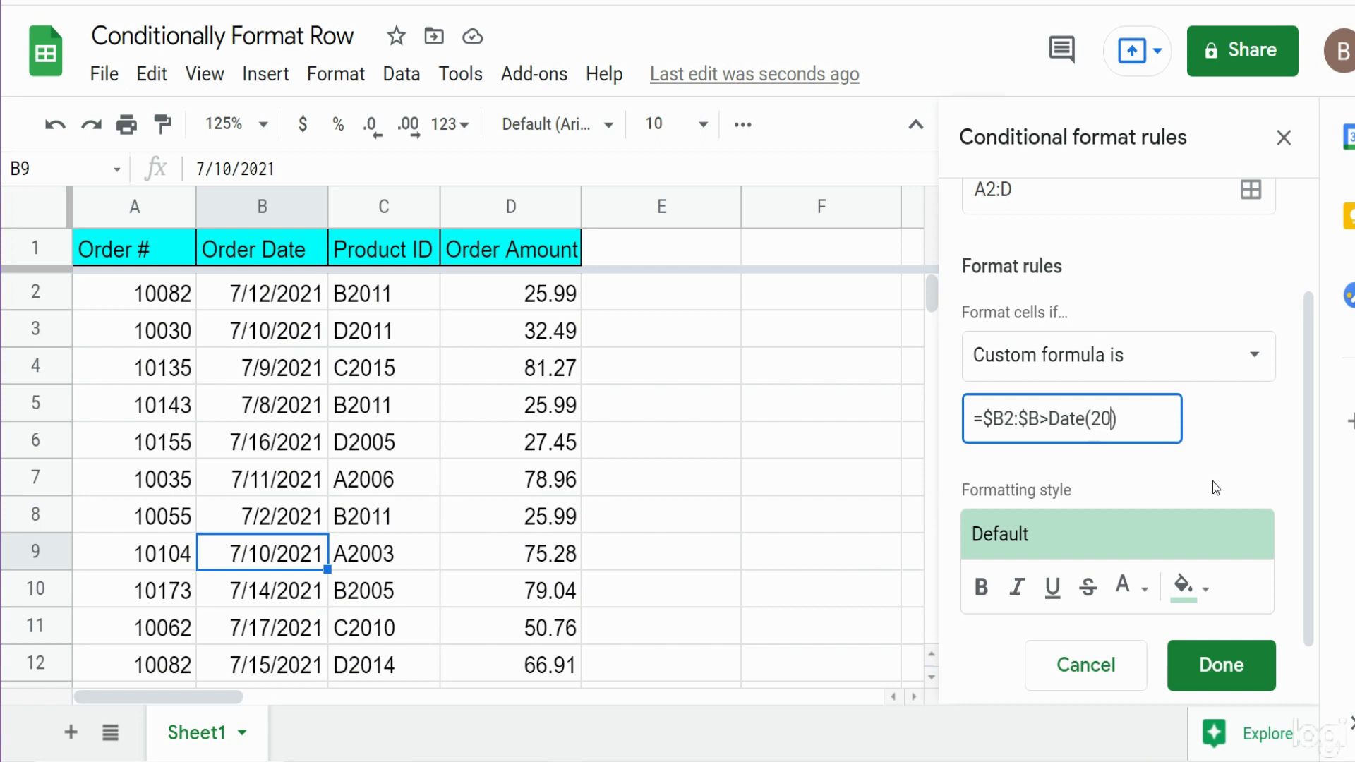
{"action": "type", "text": "1,"}
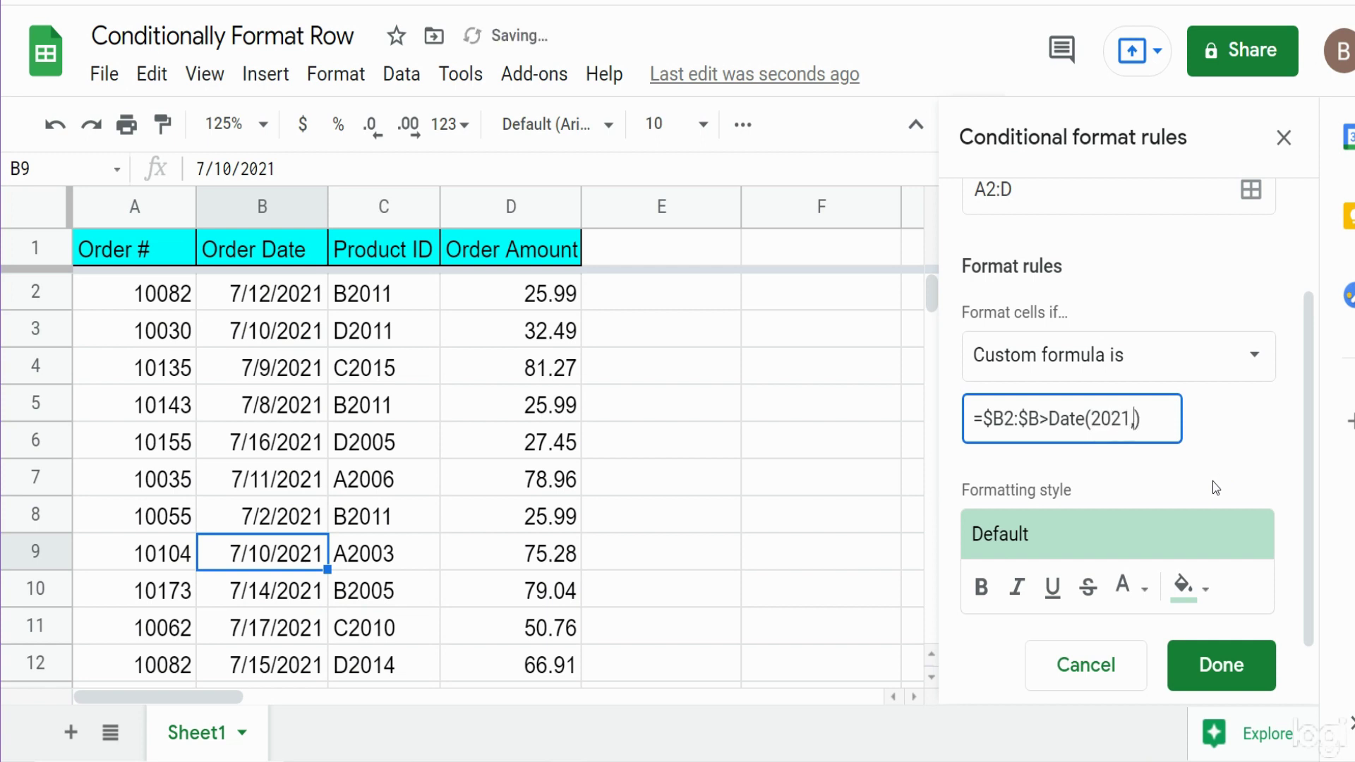
{"action": "type", "text": "07,"}
{"action": "key", "text": "BackSpace"}
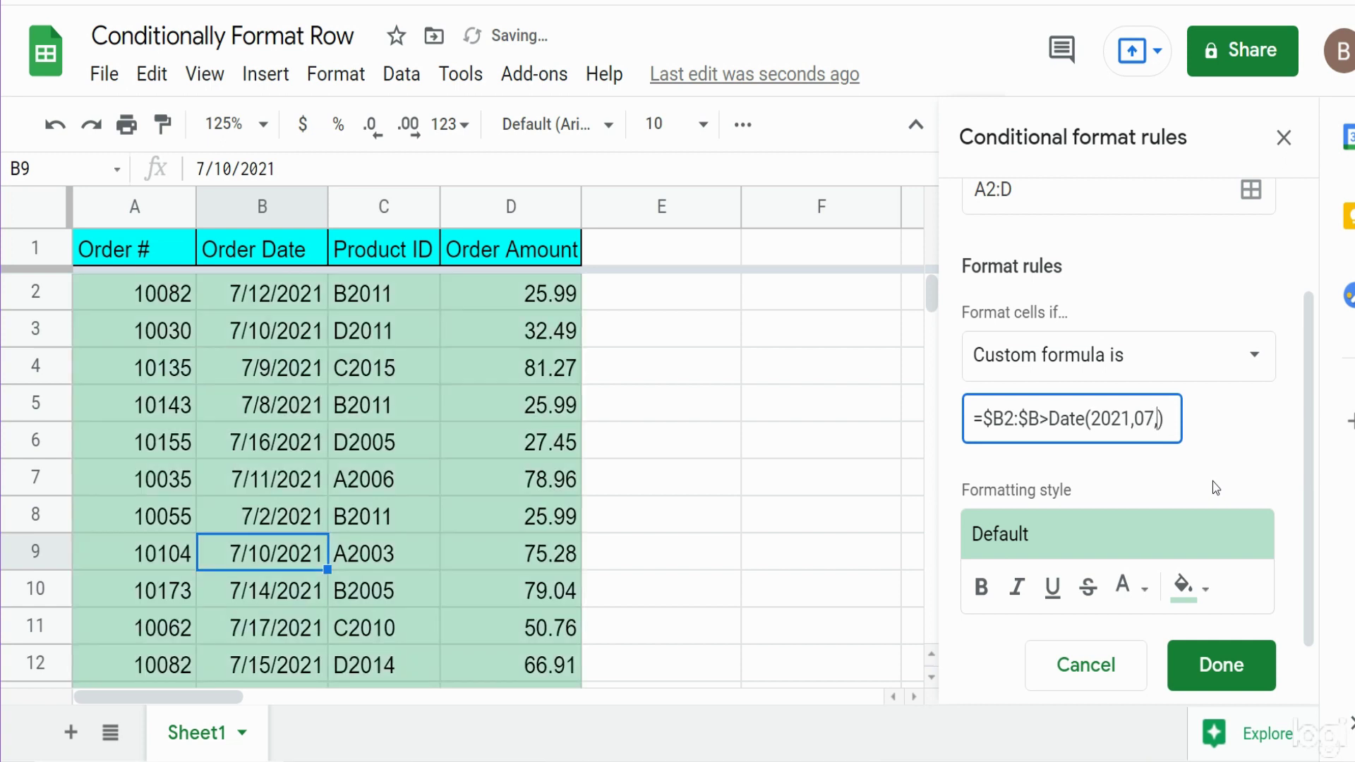
{"action": "type", "text": ",10"}
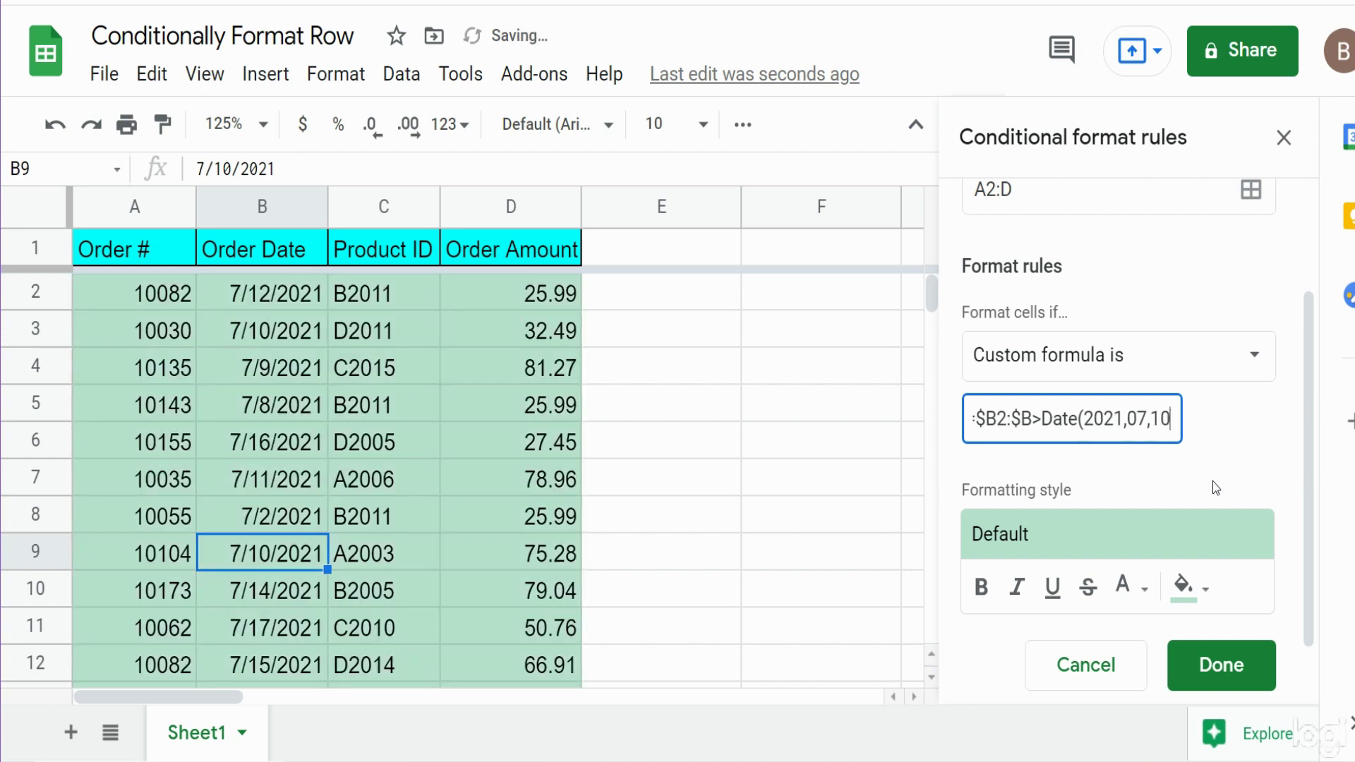
{"action": "left_click", "coordinate": [1216, 487]}
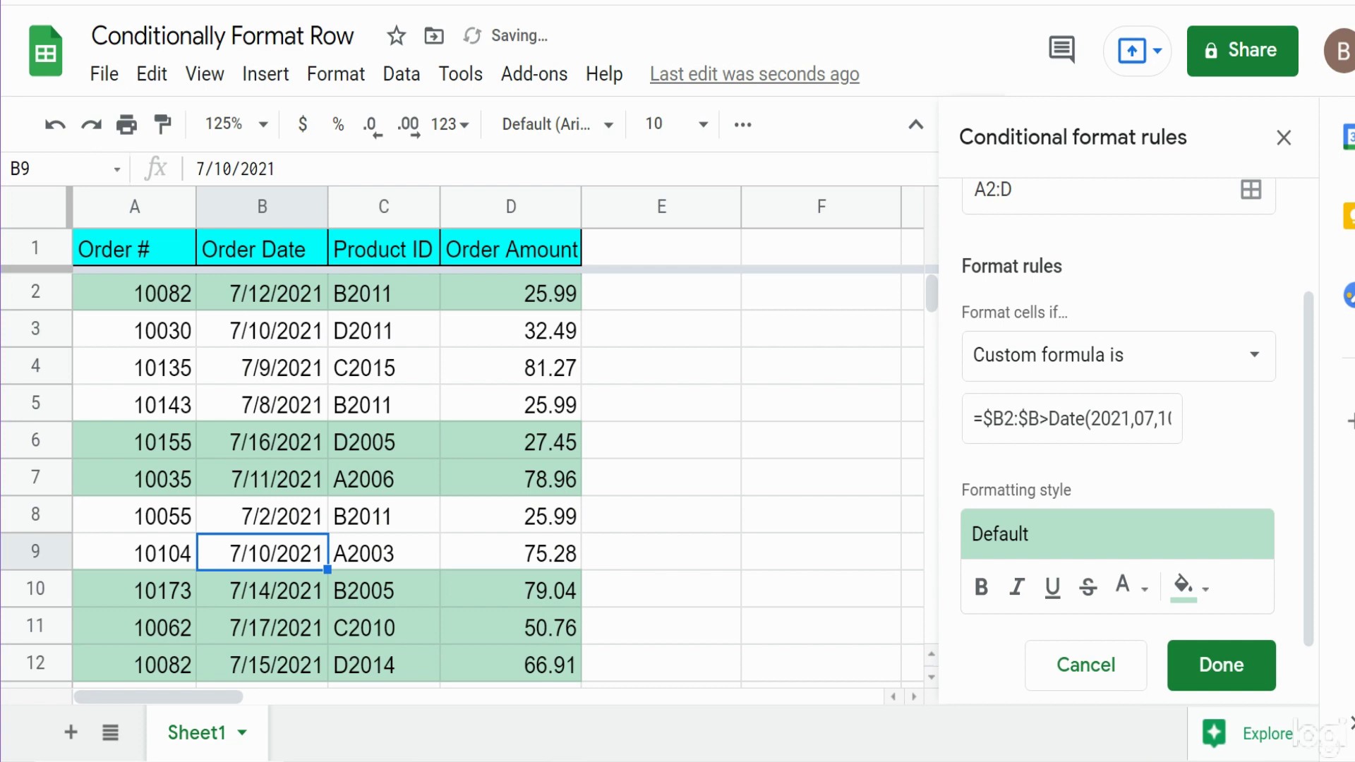
Step: Style the matching rows with a yellow fill, bold and underlined text
{"action": "left_click", "coordinate": [274, 475]}
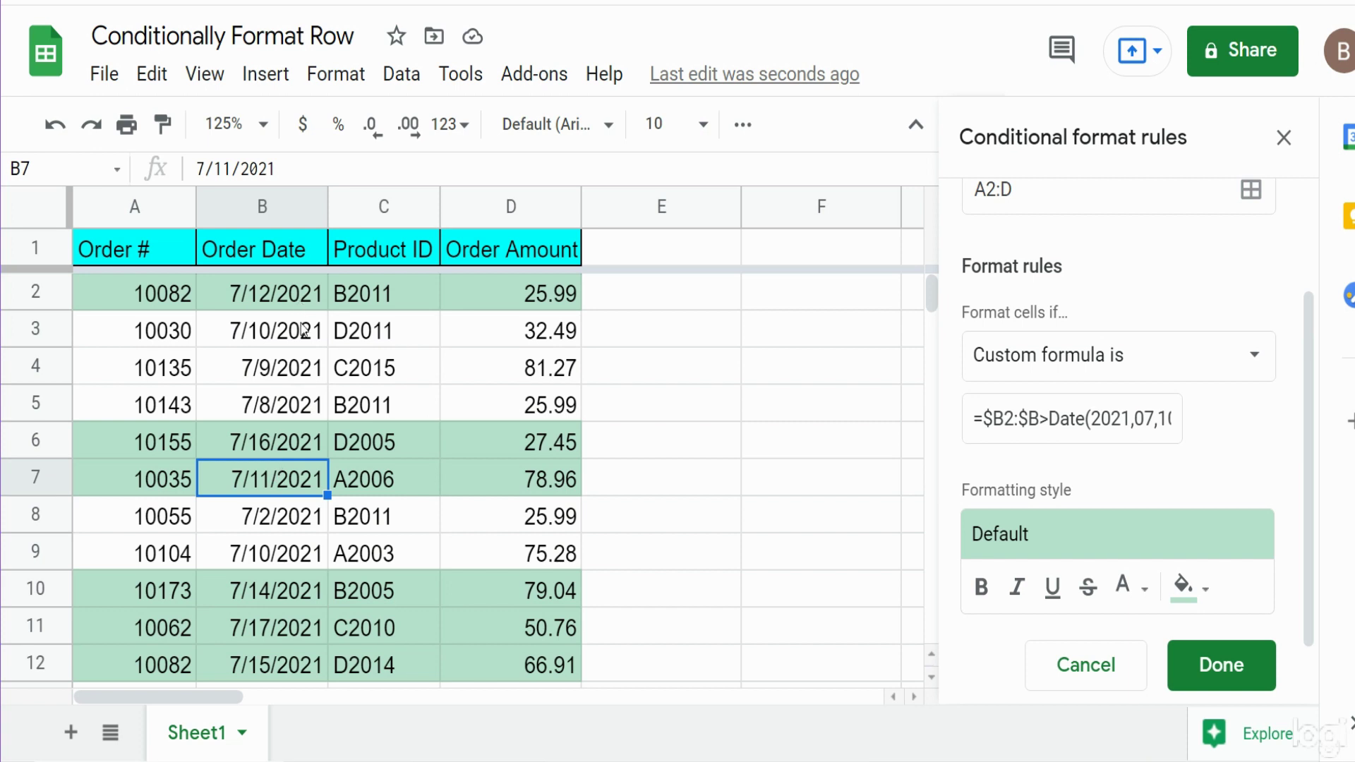
{"action": "scroll", "coordinate": [299, 302], "scroll_direction": "down", "scroll_amount": 4}
{"action": "scroll", "coordinate": [304, 330], "scroll_direction": "up", "scroll_amount": 4}
{"action": "scroll", "coordinate": [1153, 481], "scroll_direction": "down", "scroll_amount": 1}
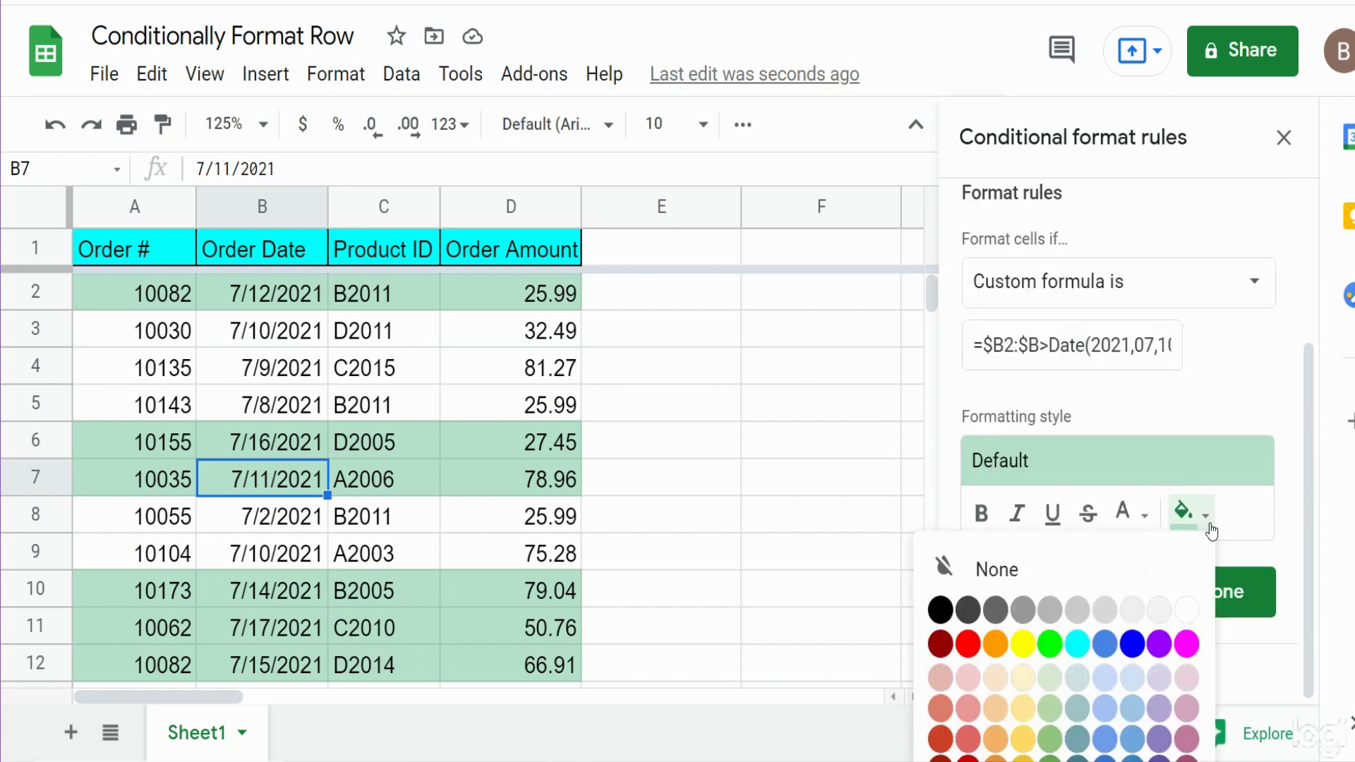
{"action": "left_click", "coordinate": [1022, 644]}
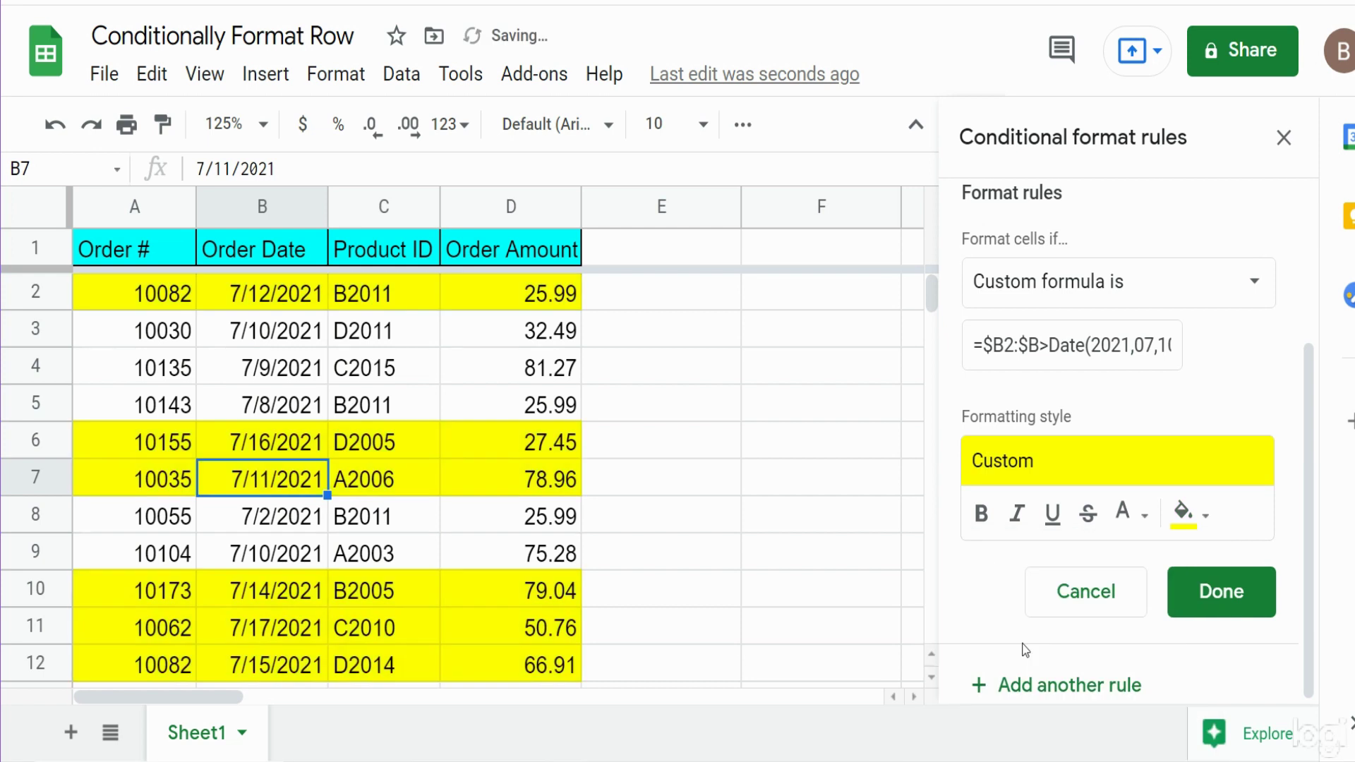
{"action": "left_click", "coordinate": [981, 522]}
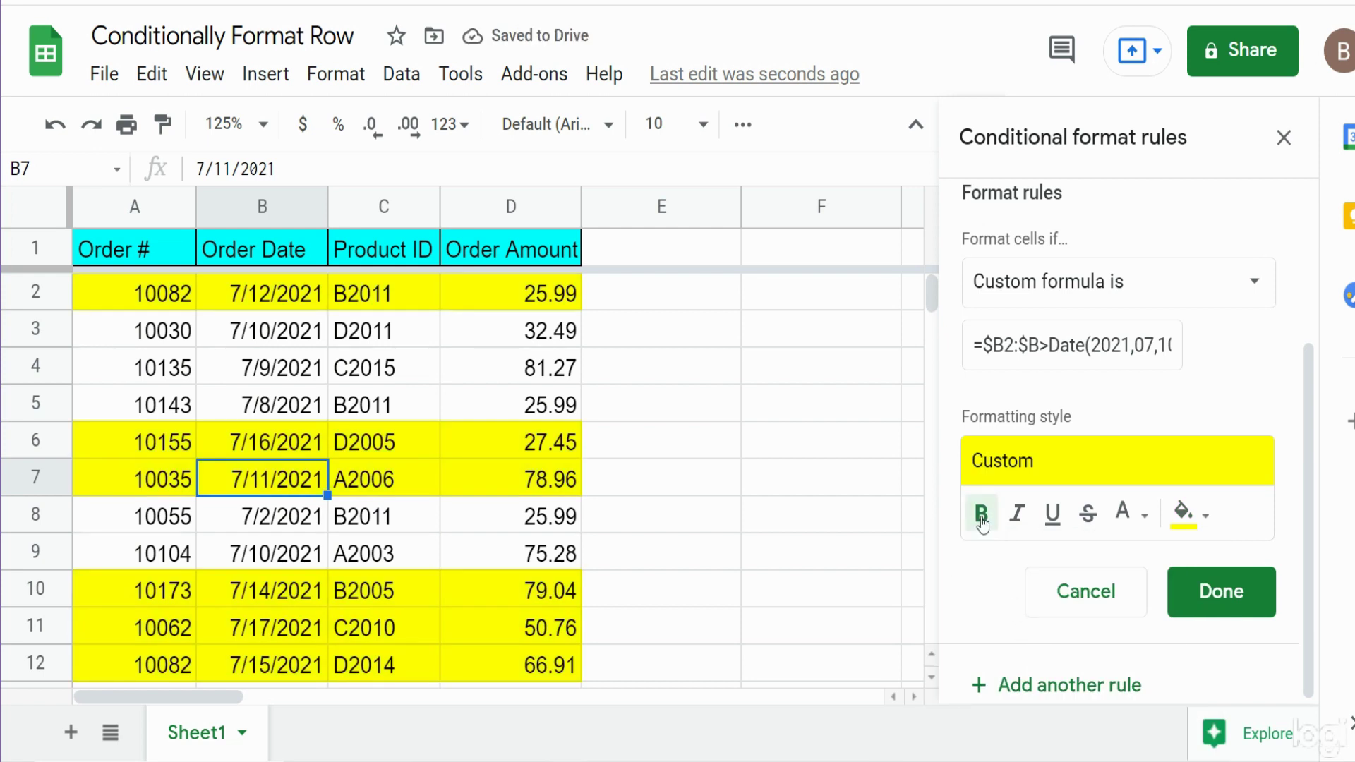
{"action": "left_click", "coordinate": [1055, 525]}
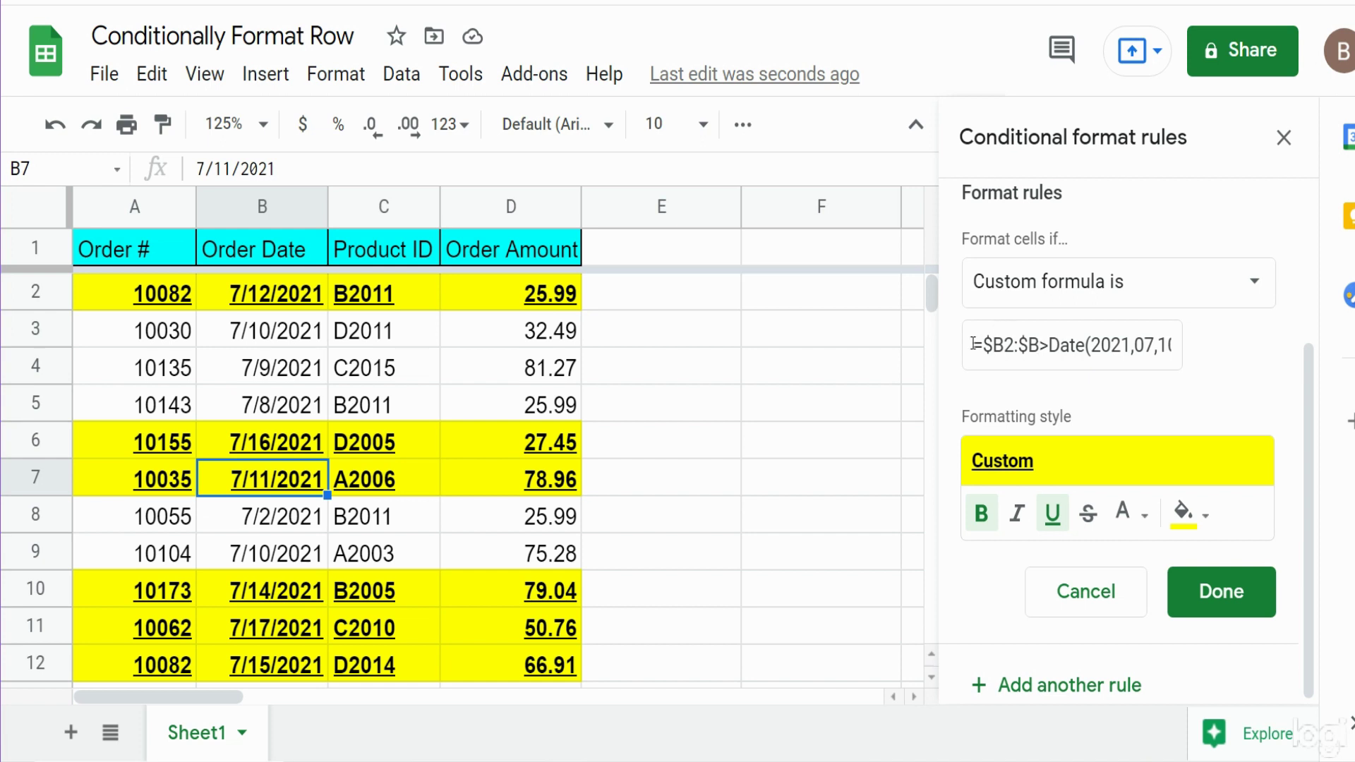
Step: Select the entire custom formula =$B2:$B>Date(2021,07,10) in the rule
{"action": "left_click_drag", "start_coordinate": [972, 343], "coordinate": [1201, 349]}
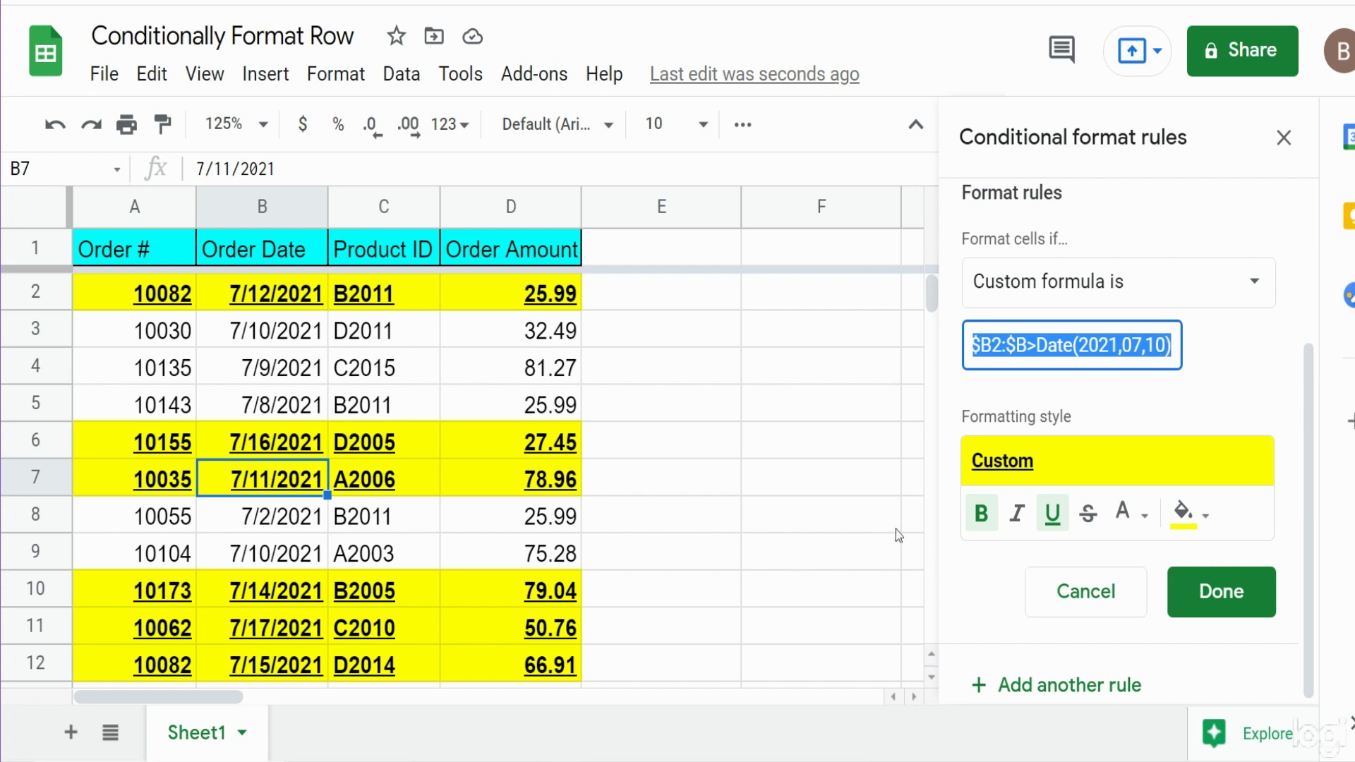
Step: Close the rules panel and paste the rule formula into F3, opening it for editing
{"action": "left_click", "coordinate": [1284, 137]}
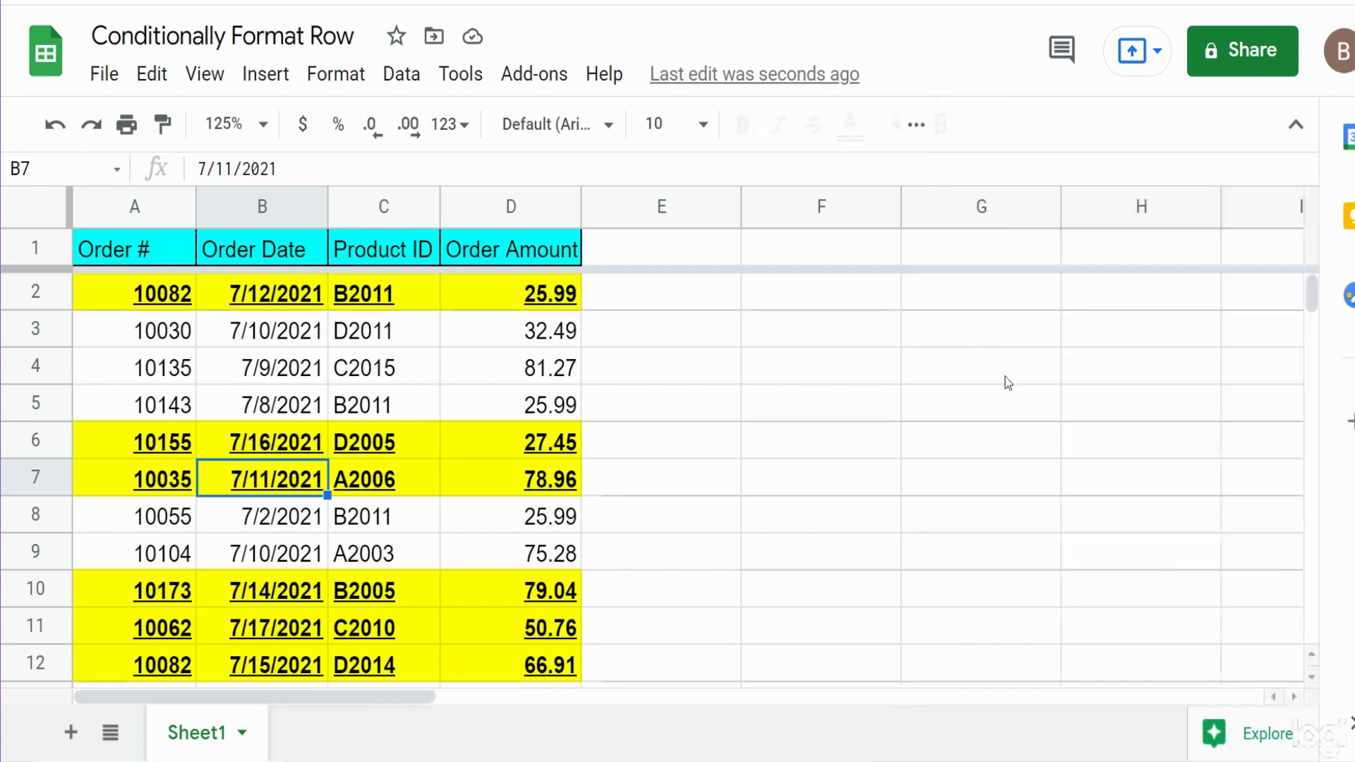
{"action": "left_click", "coordinate": [809, 344]}
{"action": "right_click", "coordinate": [810, 345]}
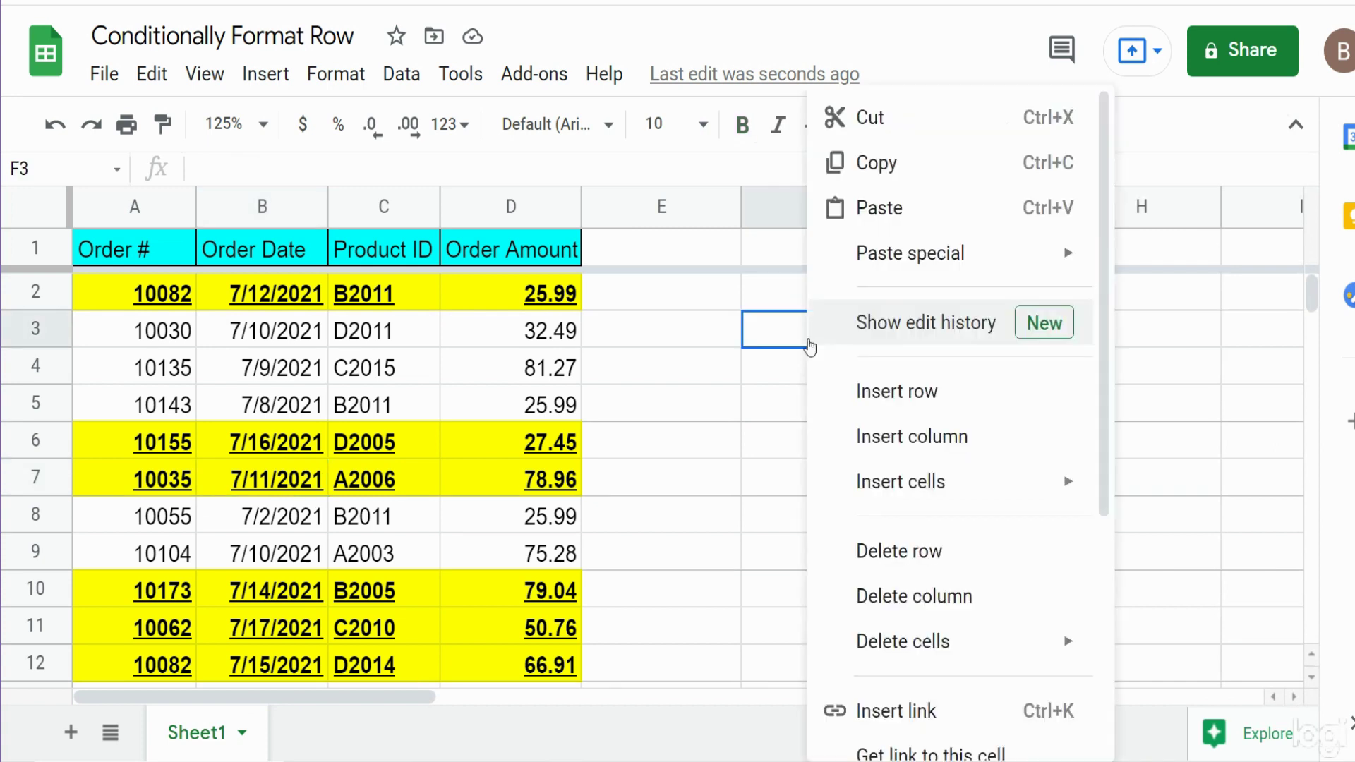
{"action": "left_click", "coordinate": [881, 206]}
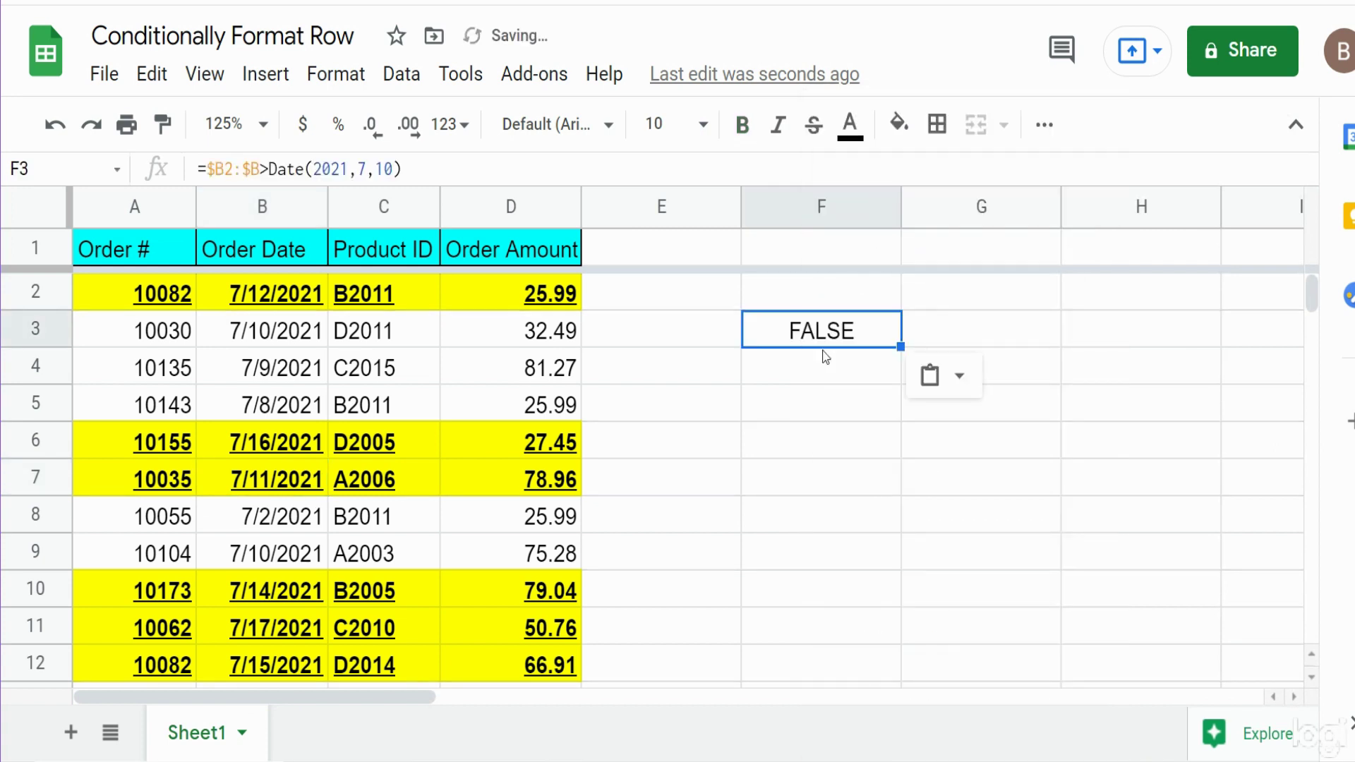
{"action": "key", "text": "F2"}
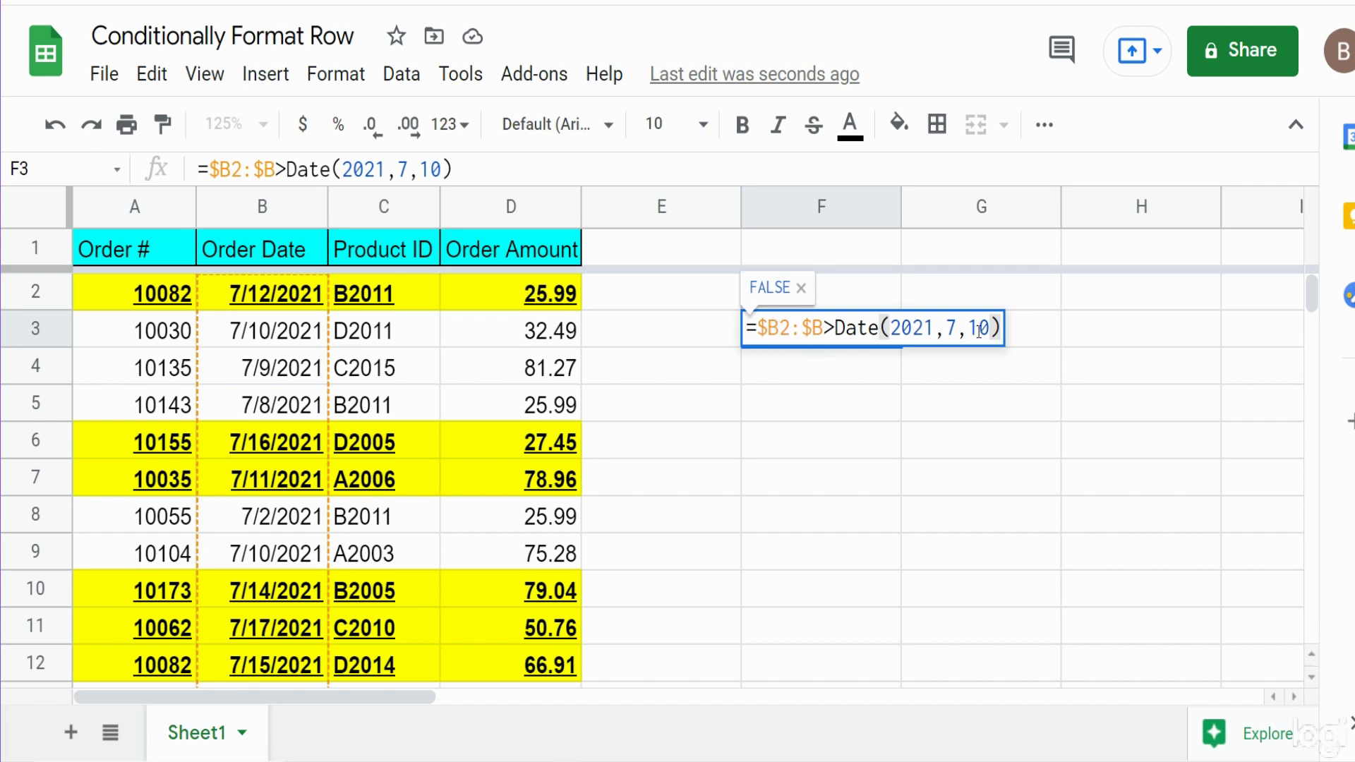
Step: Wrap F3's date comparison in parentheses and append a * multiplication sign
{"action": "left_click", "coordinate": [756, 328]}
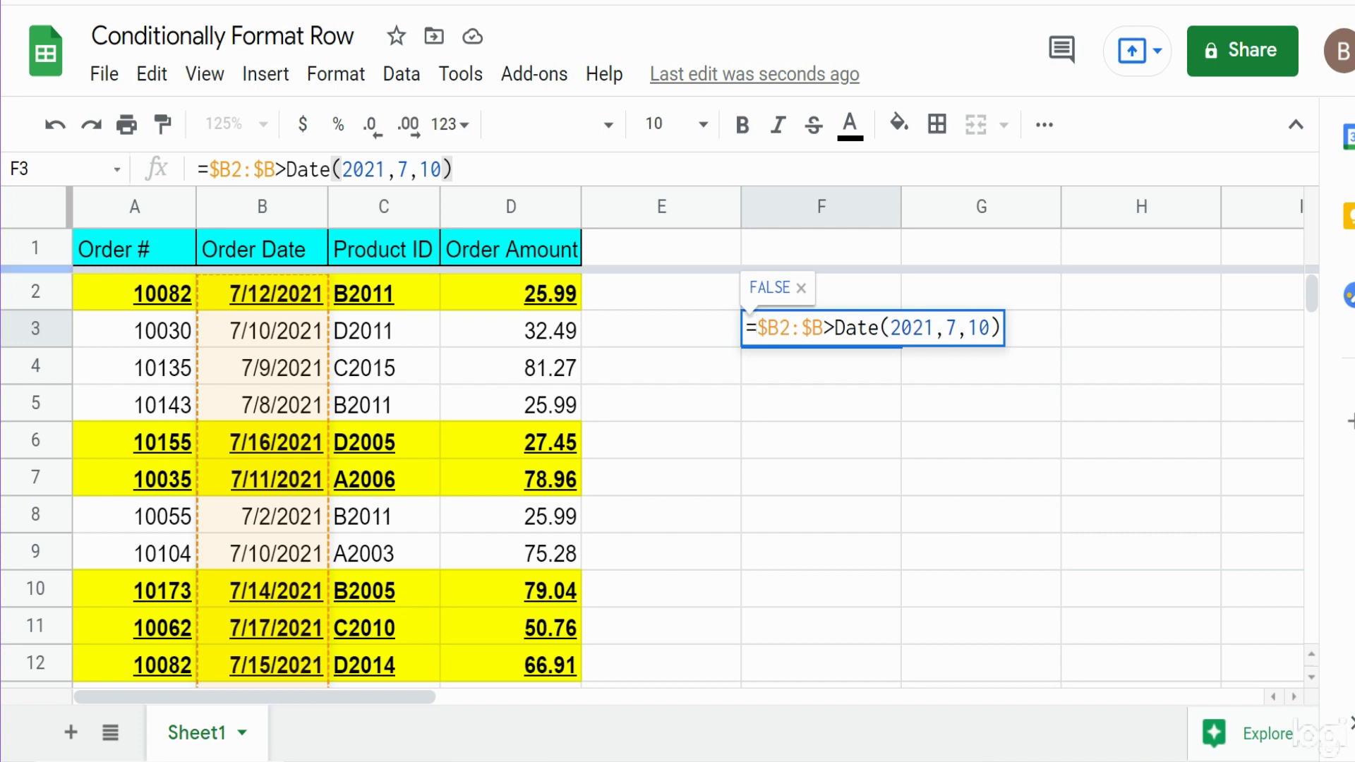
{"action": "type", "text": "("}
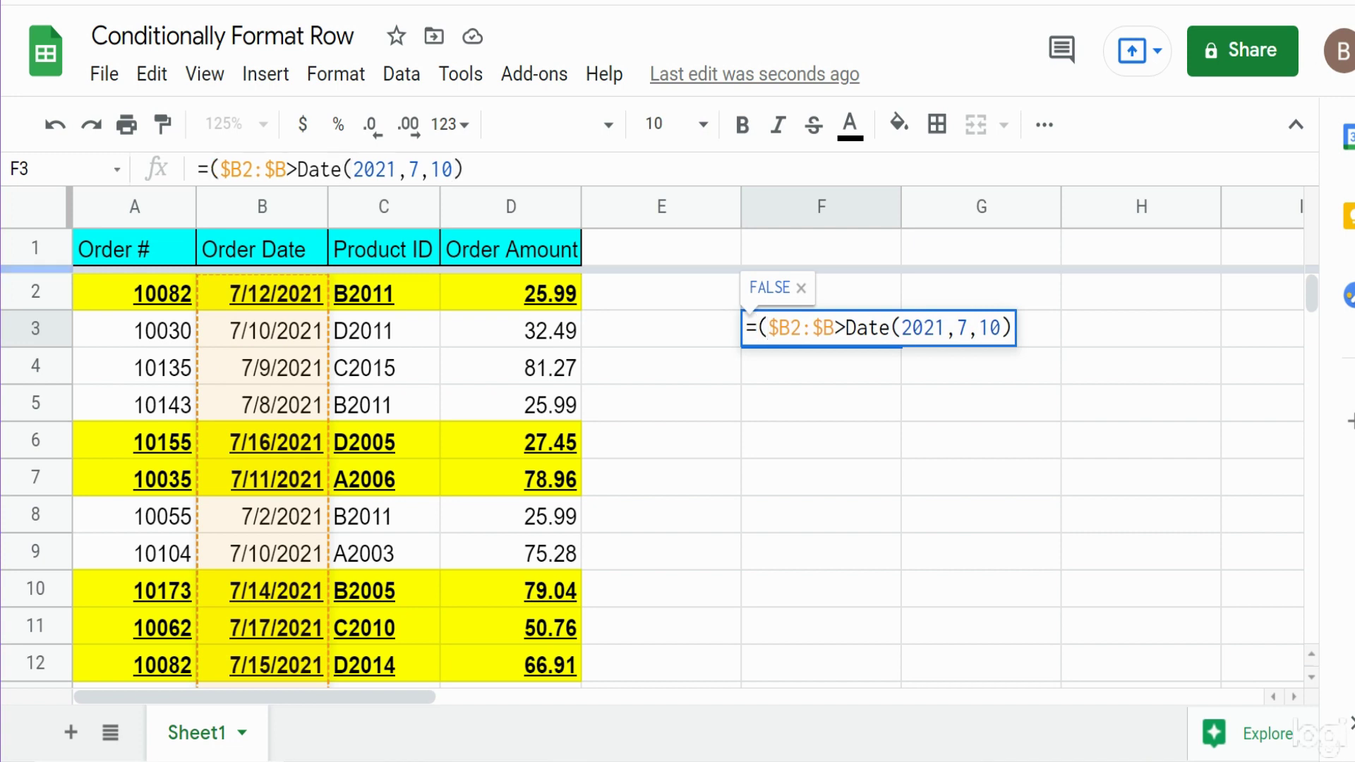
{"action": "key", "text": "End"}
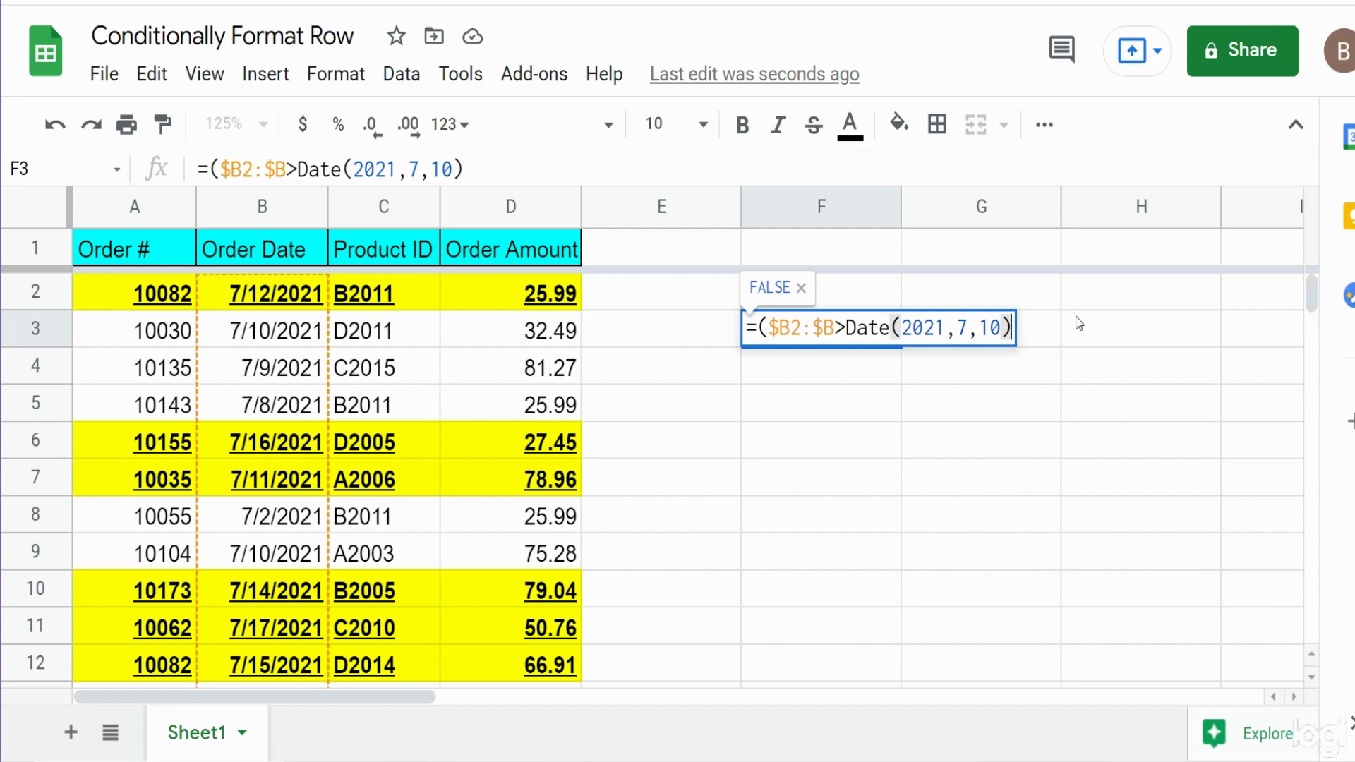
{"action": "type", "text": ")"}
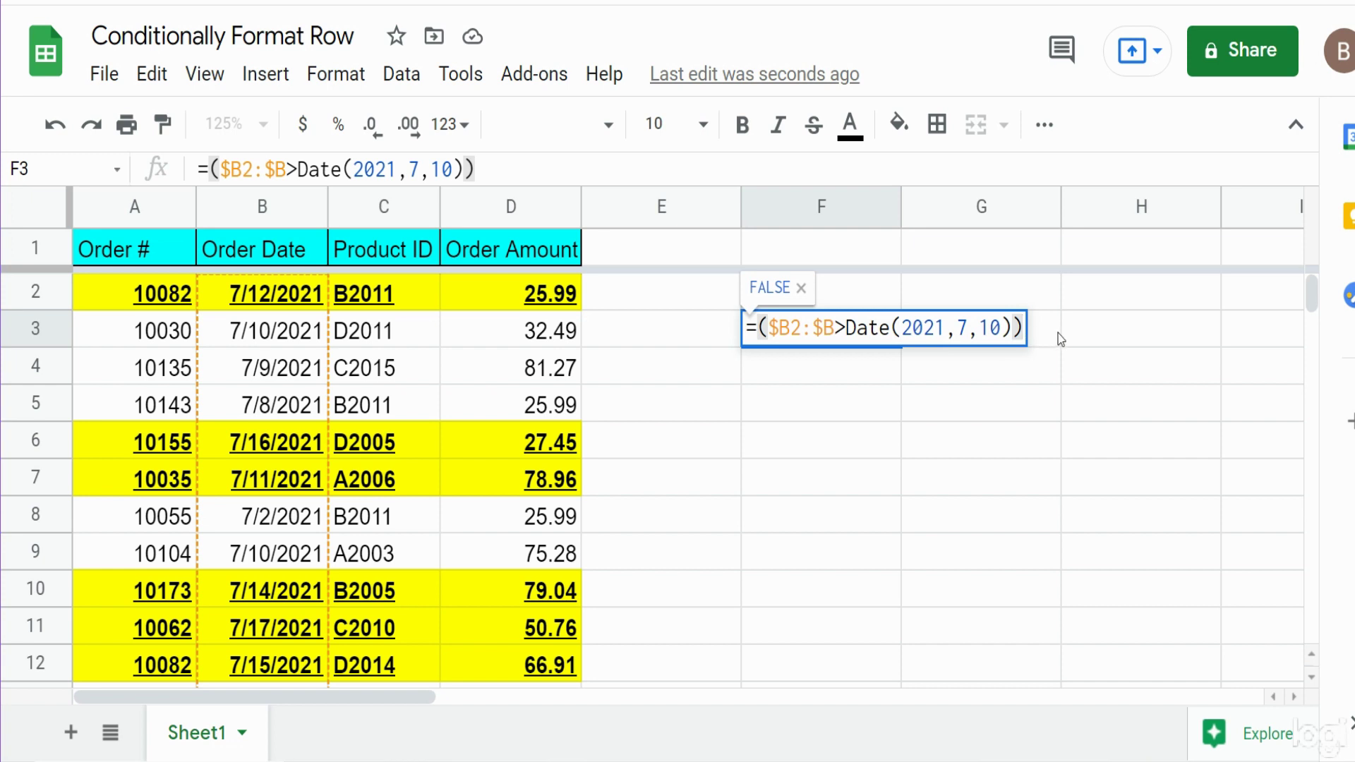
{"action": "type", "text": "*"}
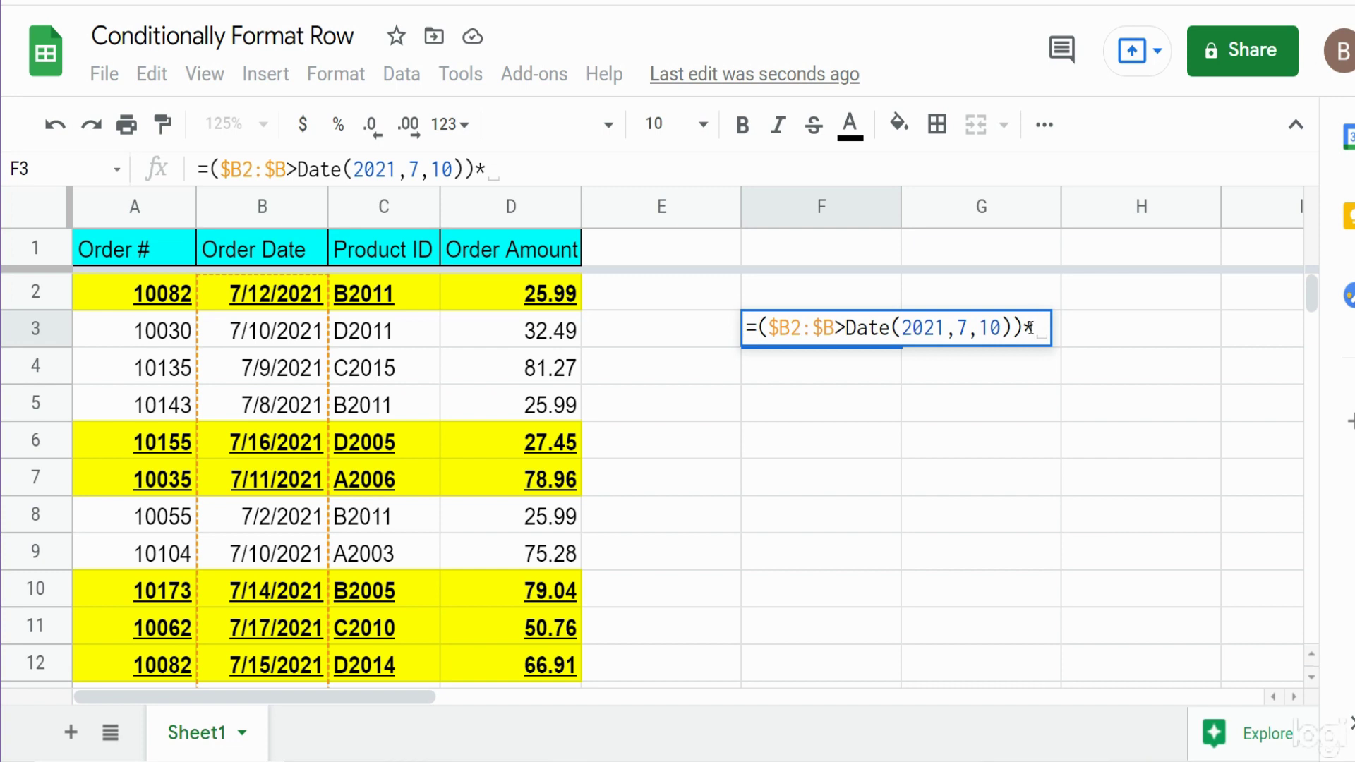
Step: Append ($D2:$D>50) to F3's formula, select the whole formula, and commit it
{"action": "type", "text": "()"}
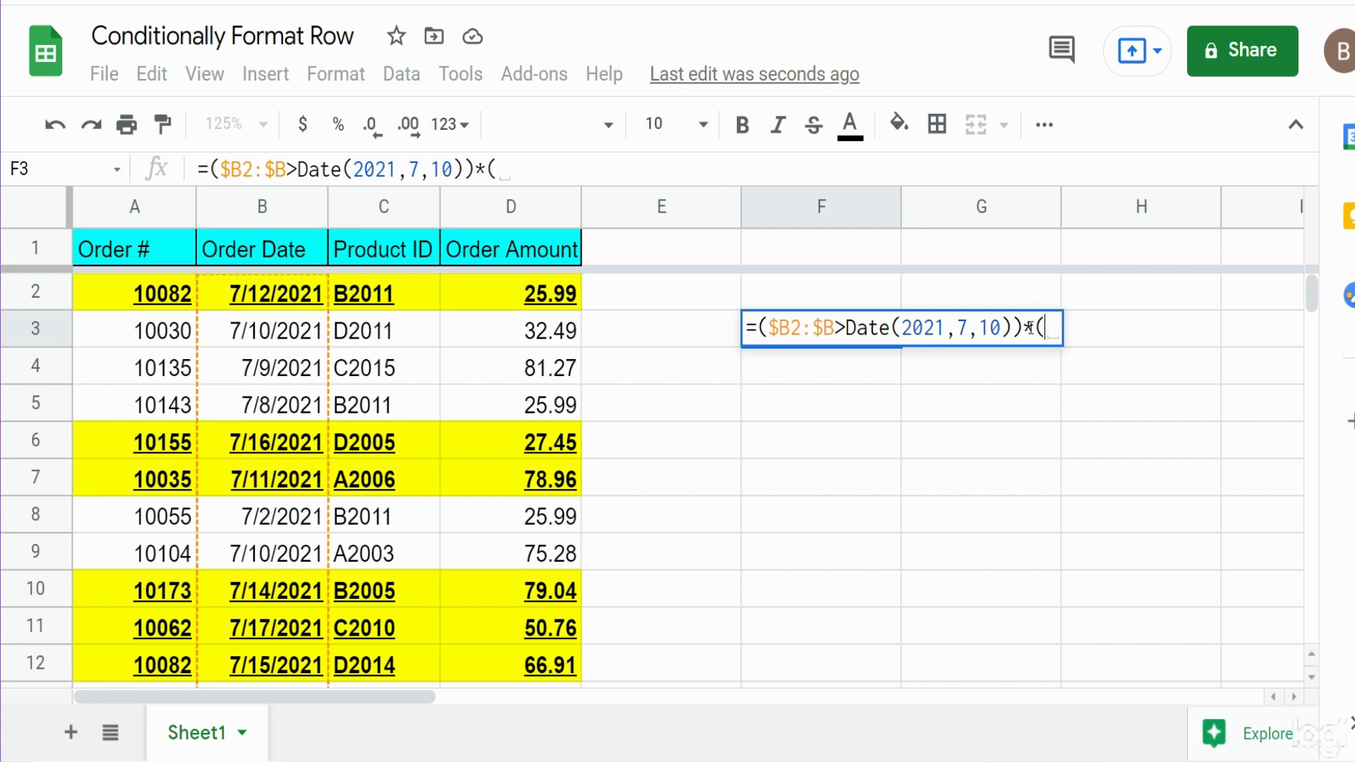
{"action": "left_click", "coordinate": [1045, 325]}
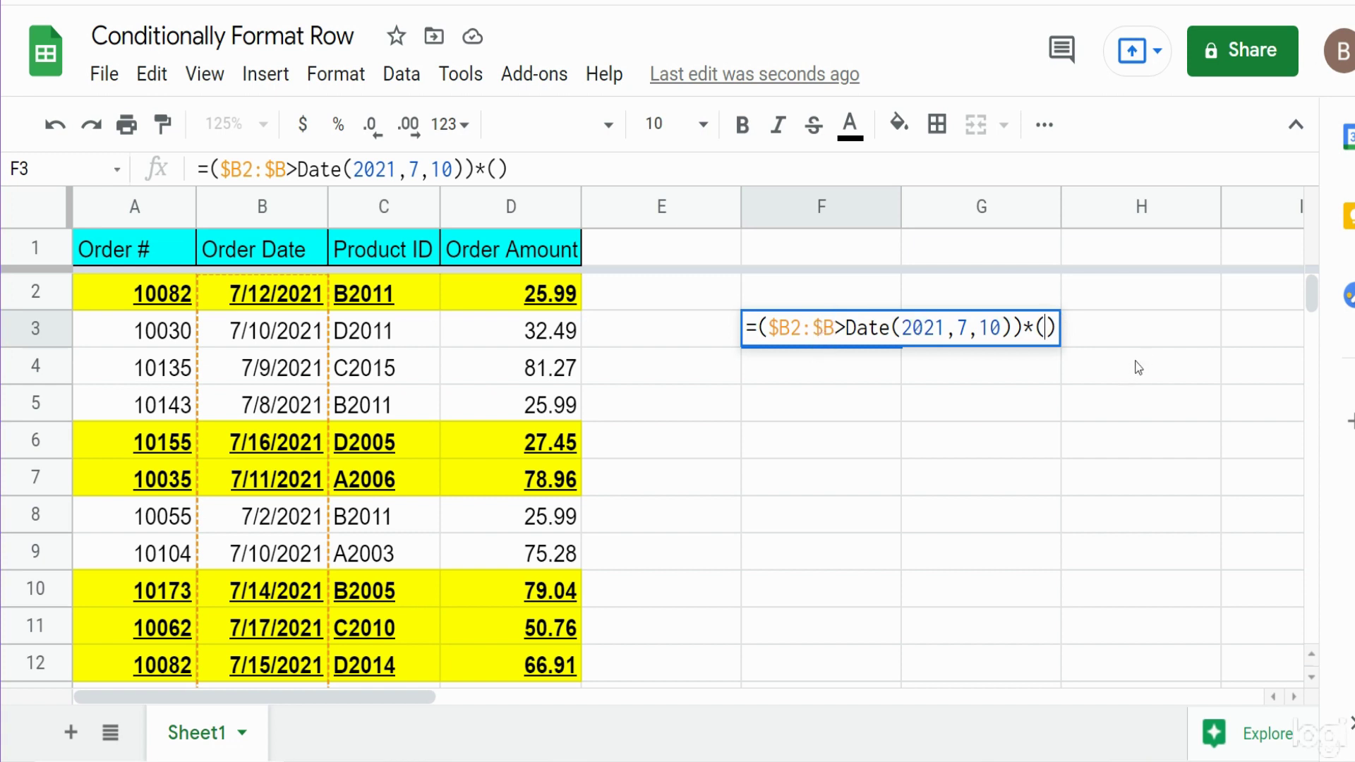
{"action": "type", "text": "$D"}
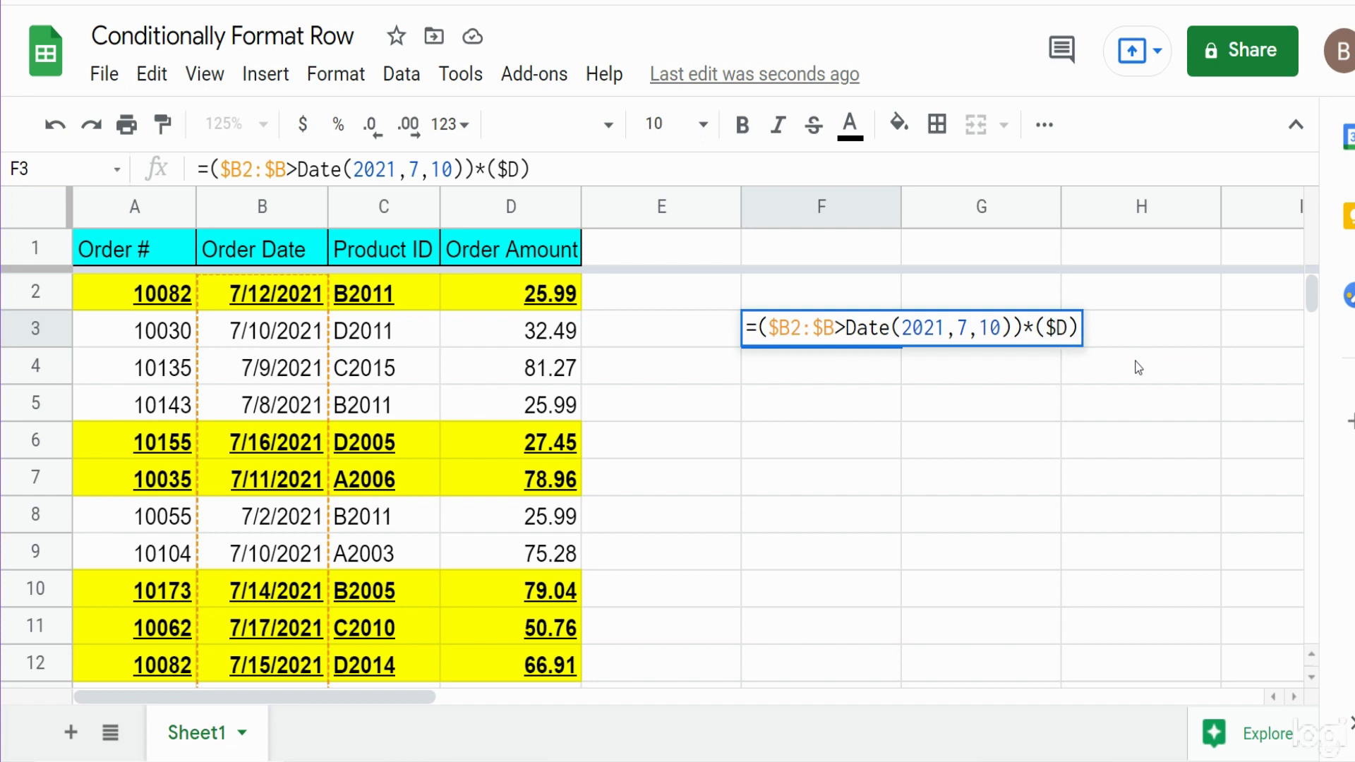
{"action": "type", "text": "2"}
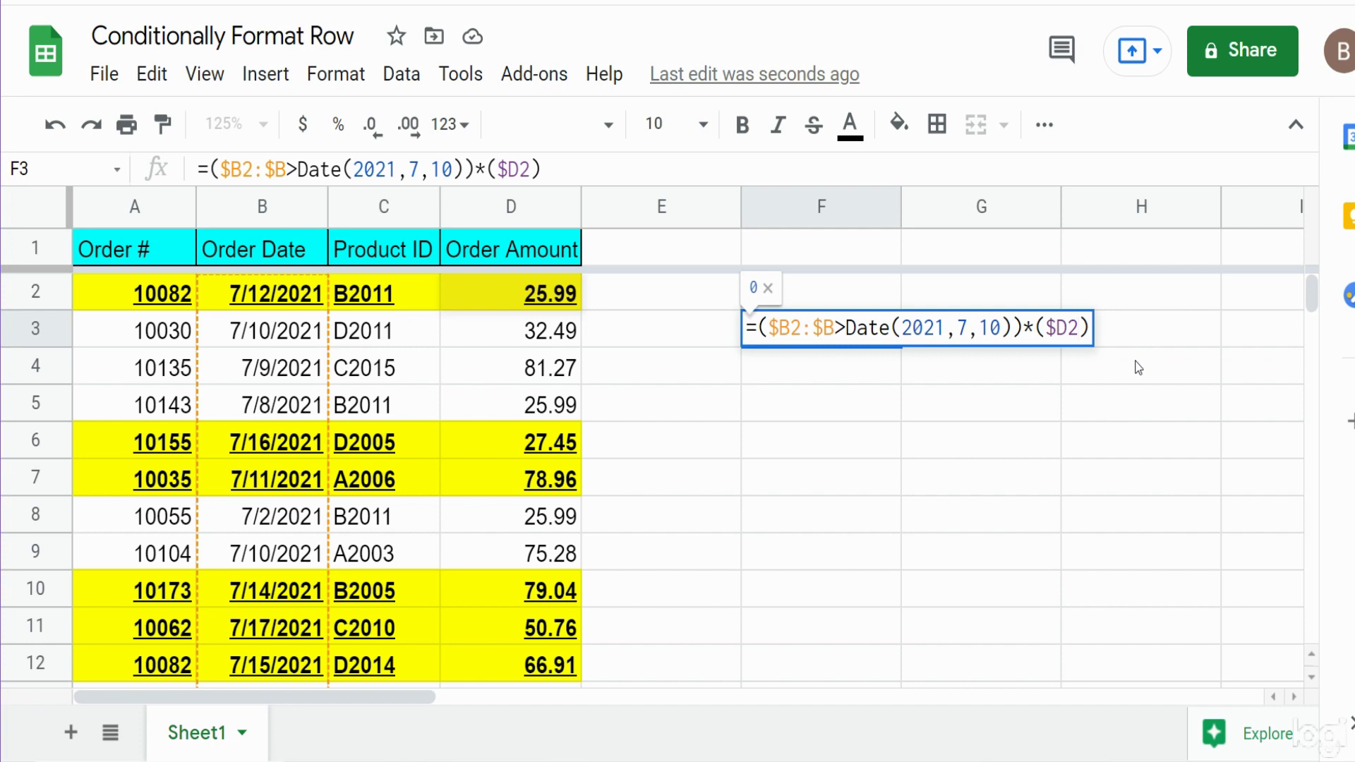
{"action": "type", "text": ":D"}
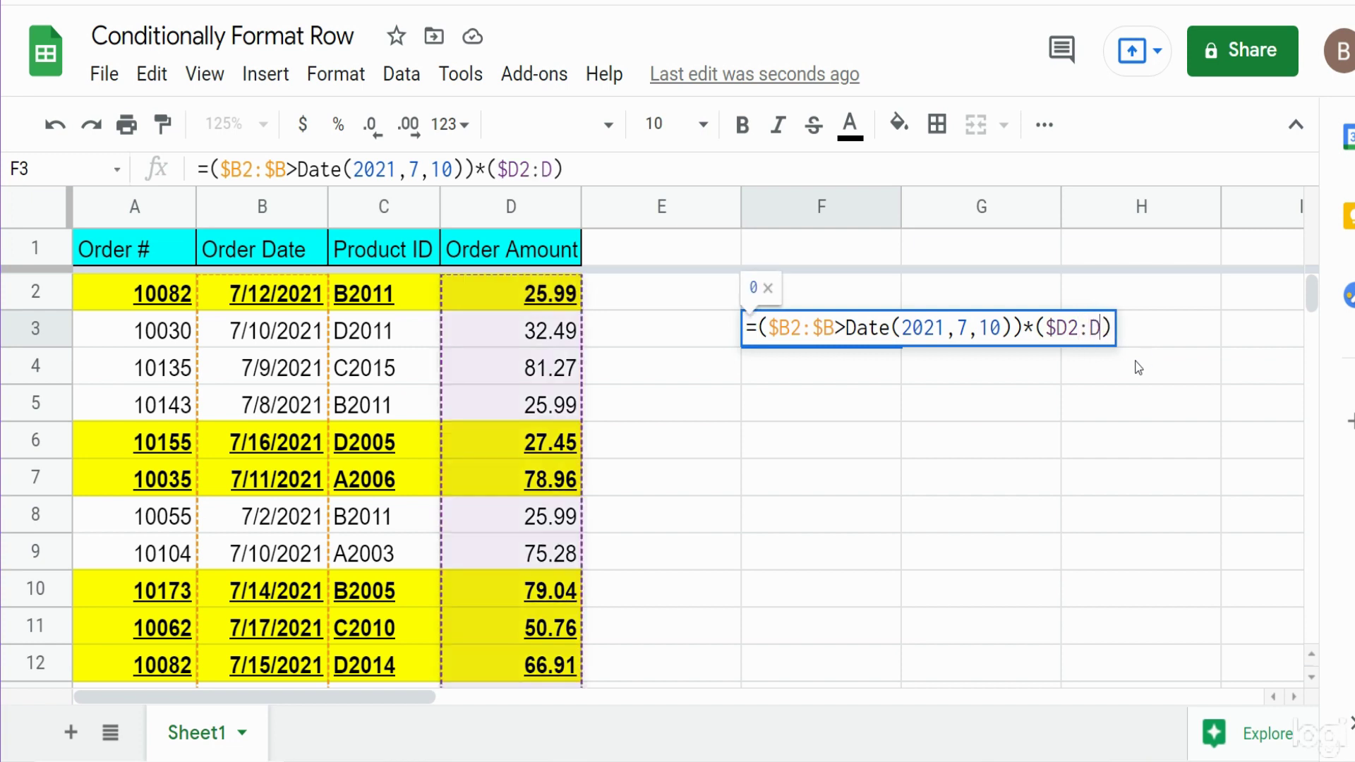
{"action": "key", "text": "BackSpace"}
{"action": "type", "text": "$D"}
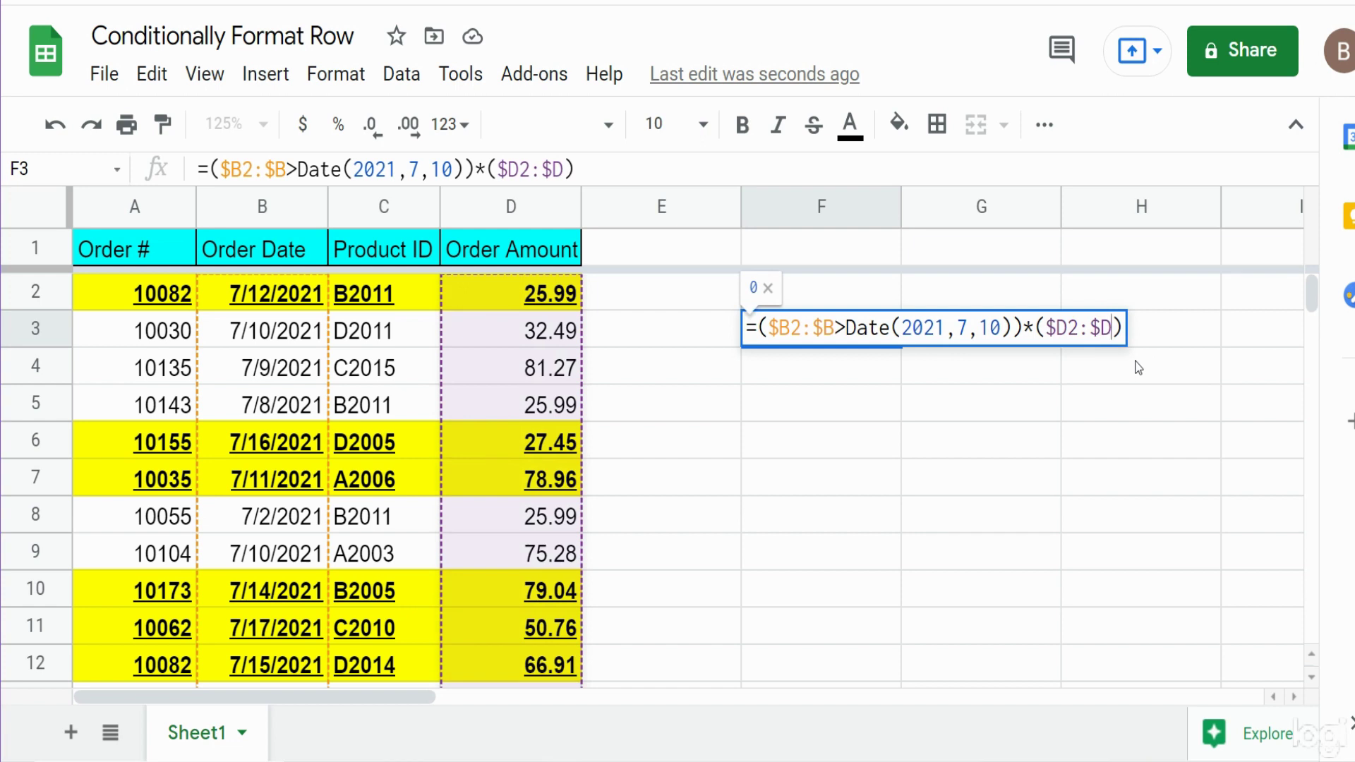
{"action": "type", "text": ">50"}
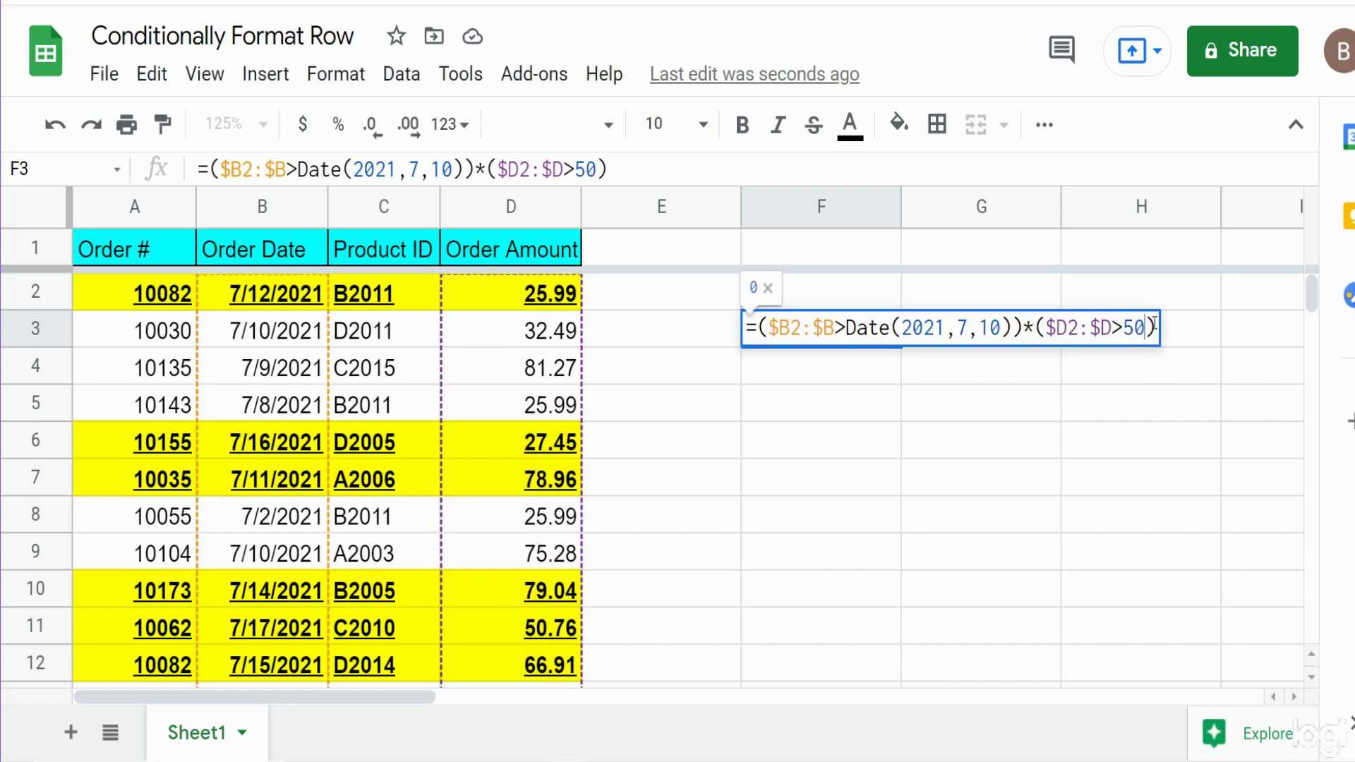
{"action": "left_click_drag", "start_coordinate": [1153, 326], "coordinate": [739, 325]}
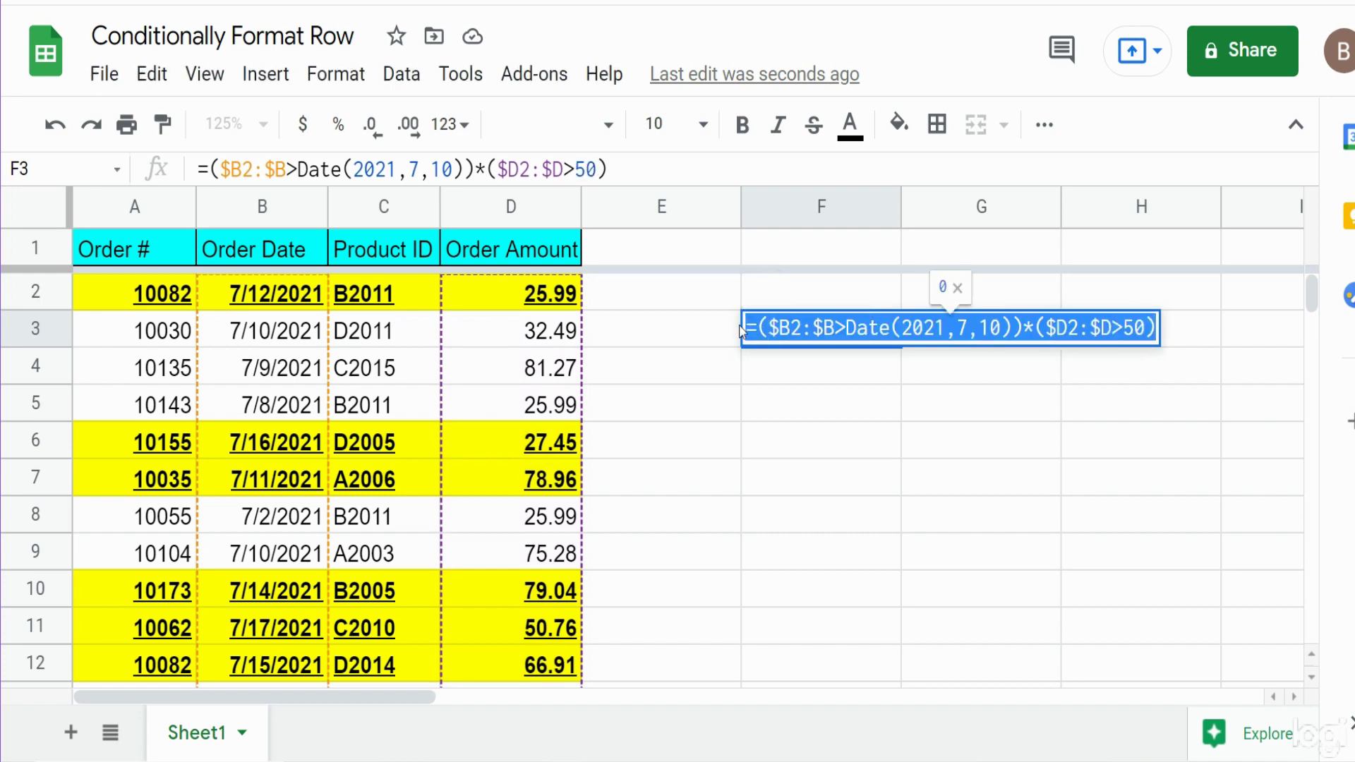
{"action": "key", "text": "Return"}
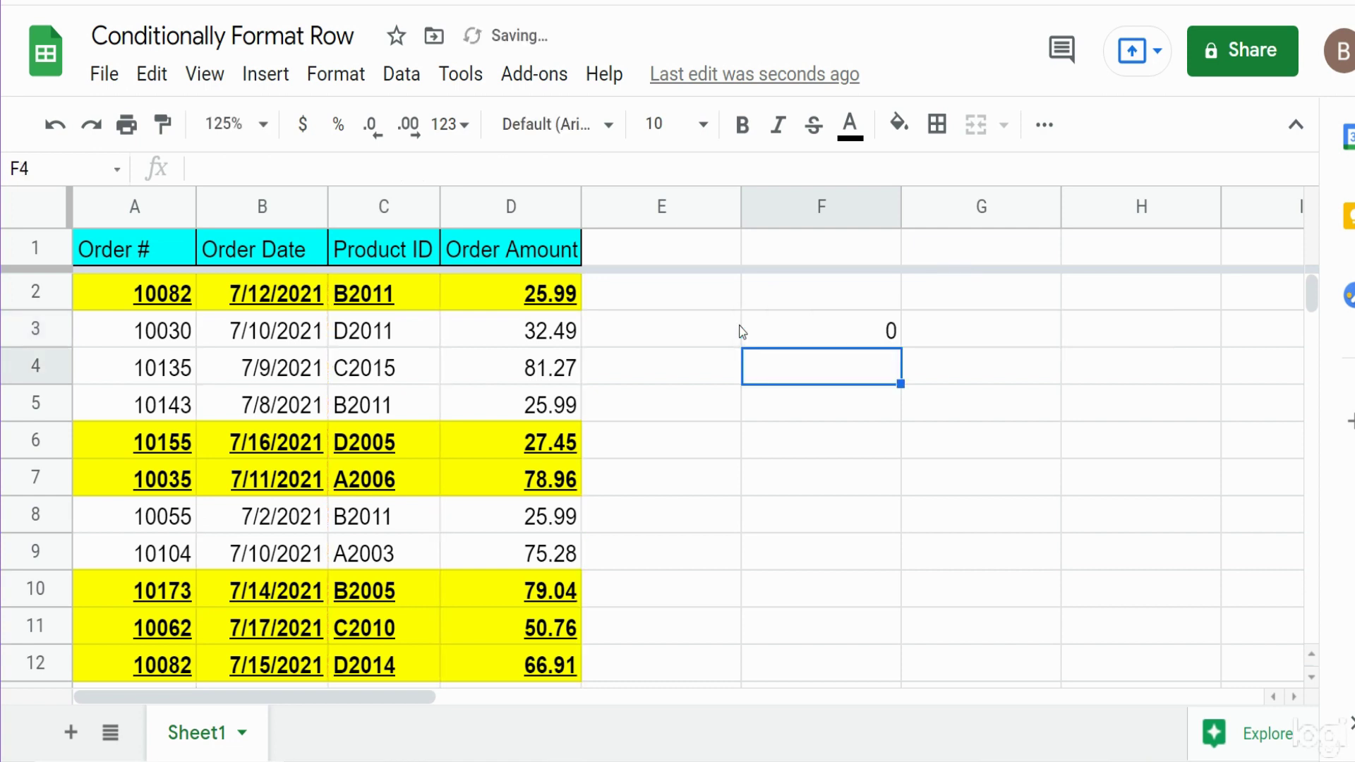
Step: Reopen the yellow custom-formula rule on A2:D1000 and focus its formula field
{"action": "left_click", "coordinate": [511, 401]}
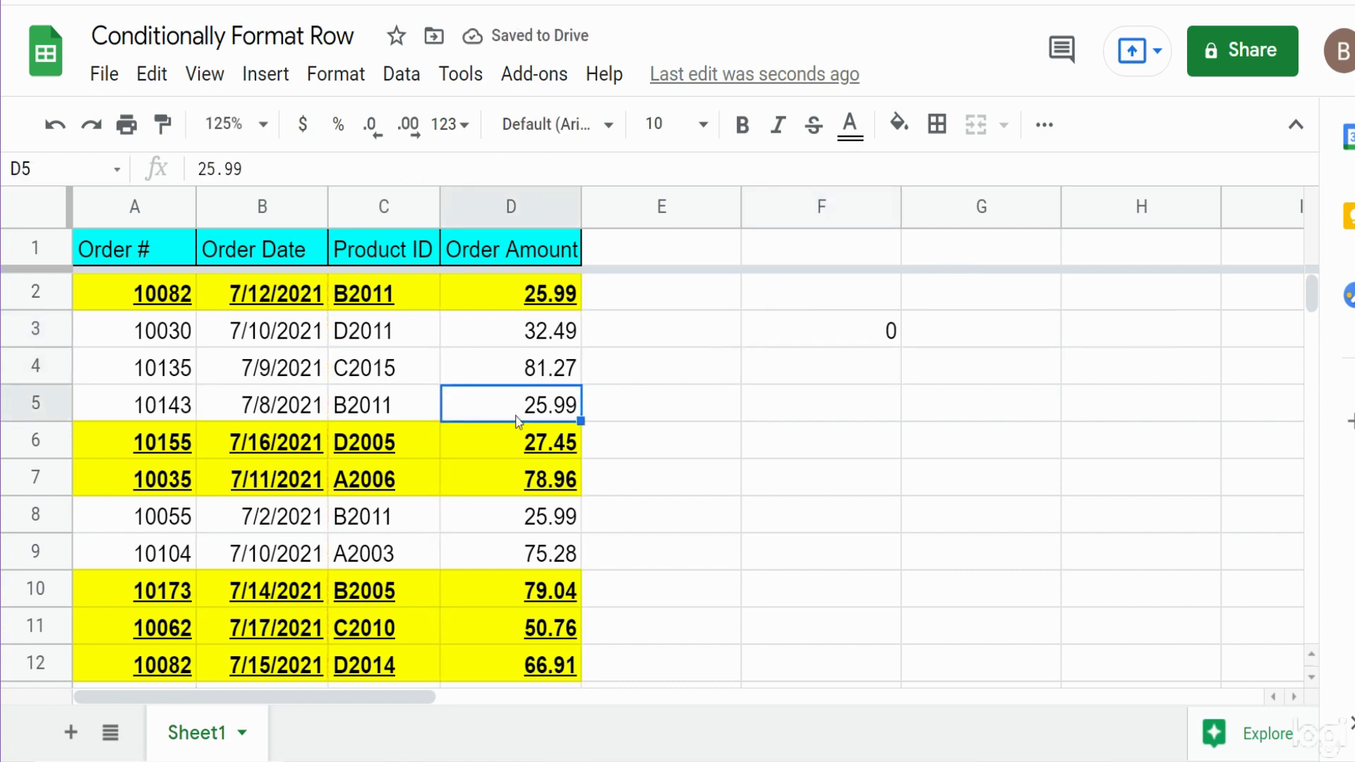
{"action": "left_click", "coordinate": [330, 74]}
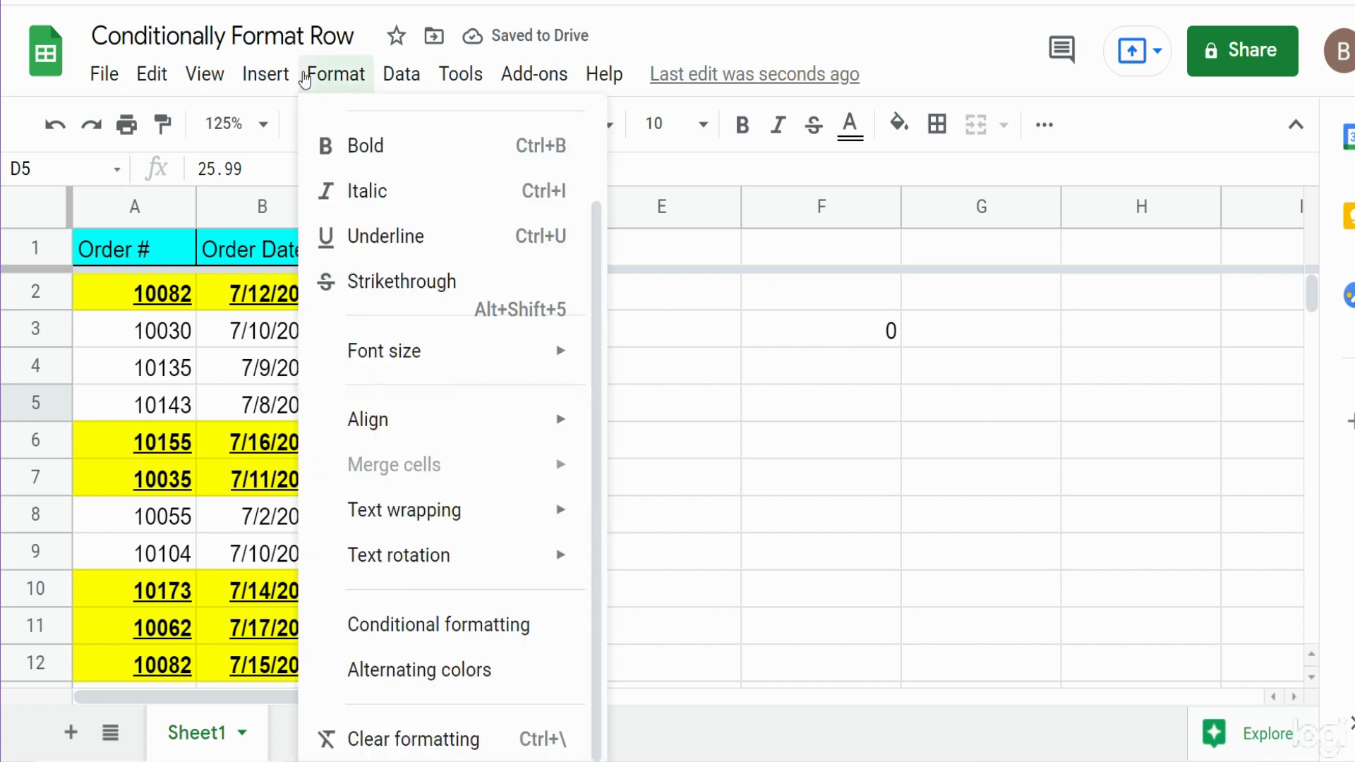
{"action": "left_click", "coordinate": [446, 626]}
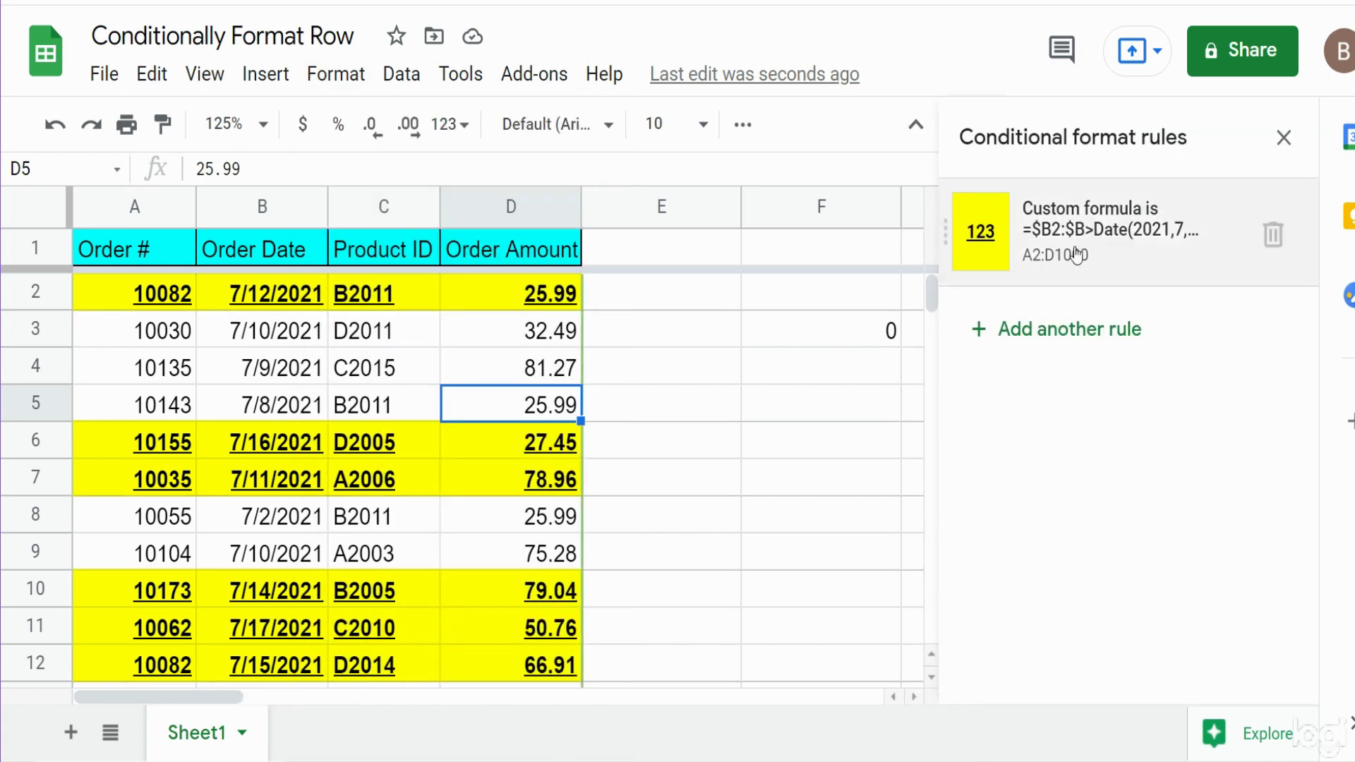
{"action": "left_click", "coordinate": [1038, 242]}
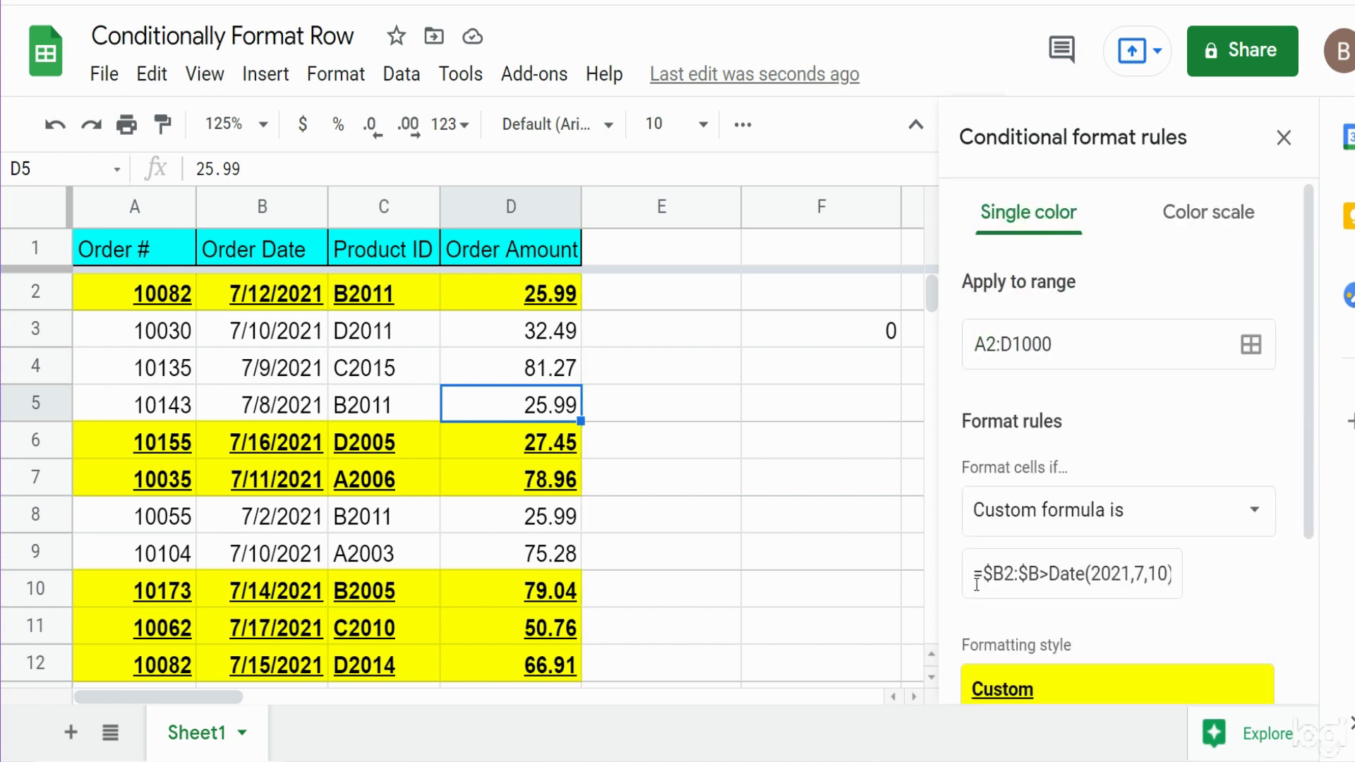
{"action": "scroll", "coordinate": [971, 574], "scroll_direction": "down", "scroll_amount": 1}
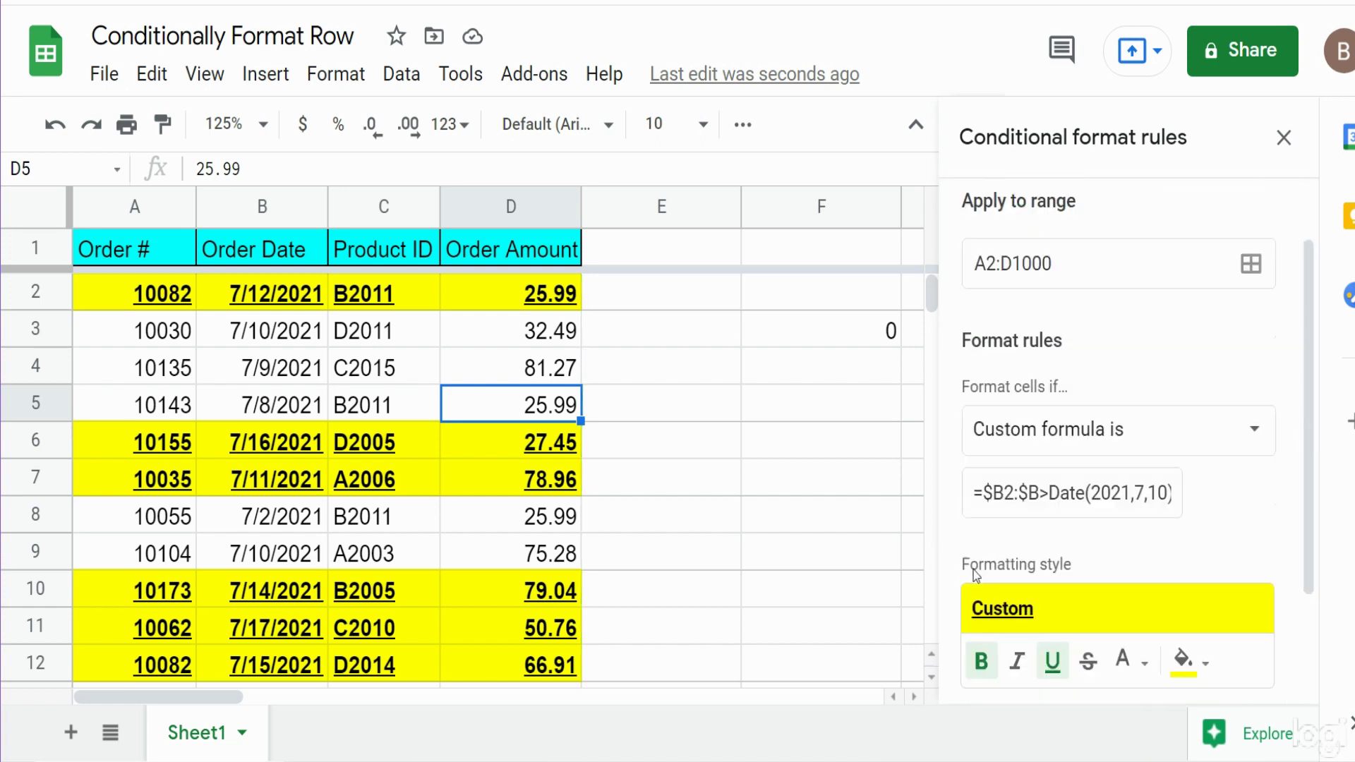
{"action": "left_click", "coordinate": [974, 493]}
Step: Replace the rule's custom formula with =($B2:$B>Date(2021,7,10))*($D2:$D>50)
{"action": "left_click_drag", "start_coordinate": [974, 492], "coordinate": [1204, 496]}
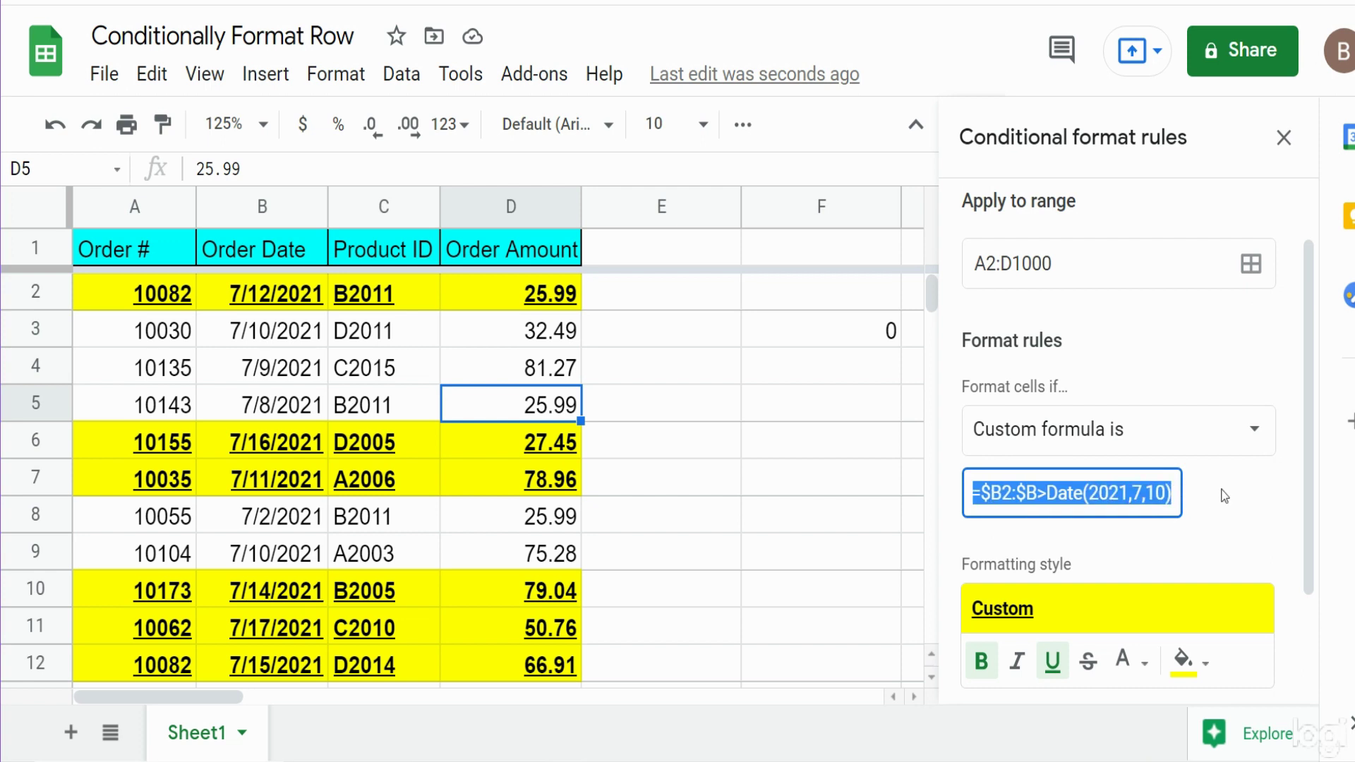
{"action": "key", "text": "BackSpace"}
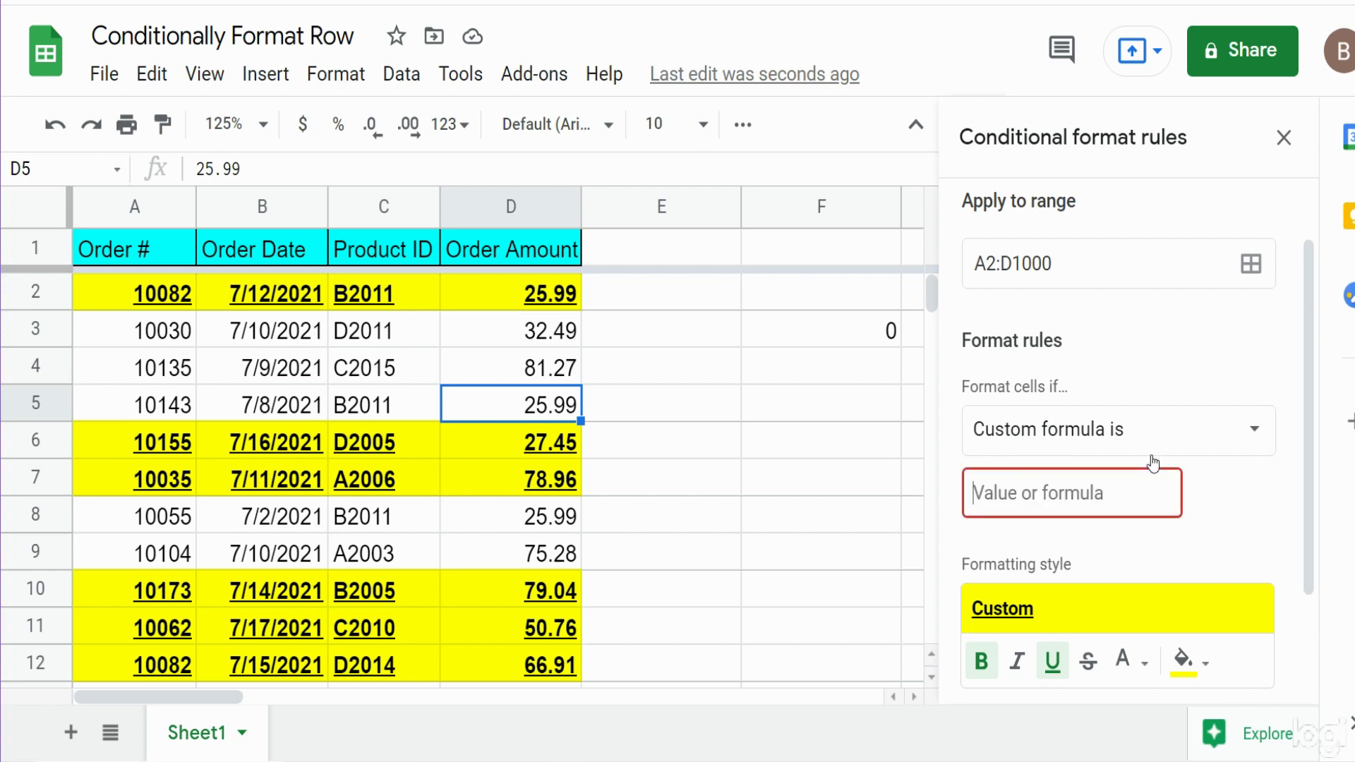
{"action": "key", "text": "ctrl+v"}
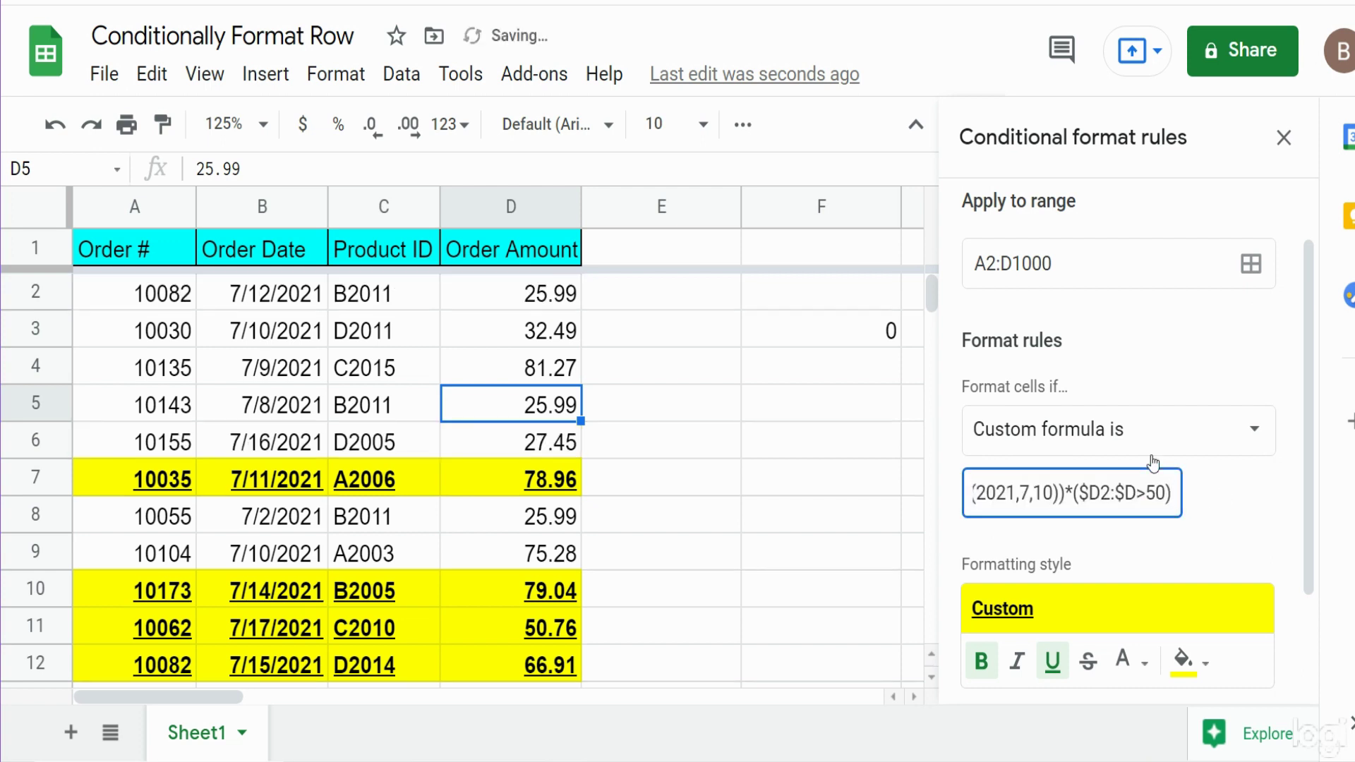
{"action": "key", "text": "Home"}
{"action": "left_click", "coordinate": [1131, 552]}
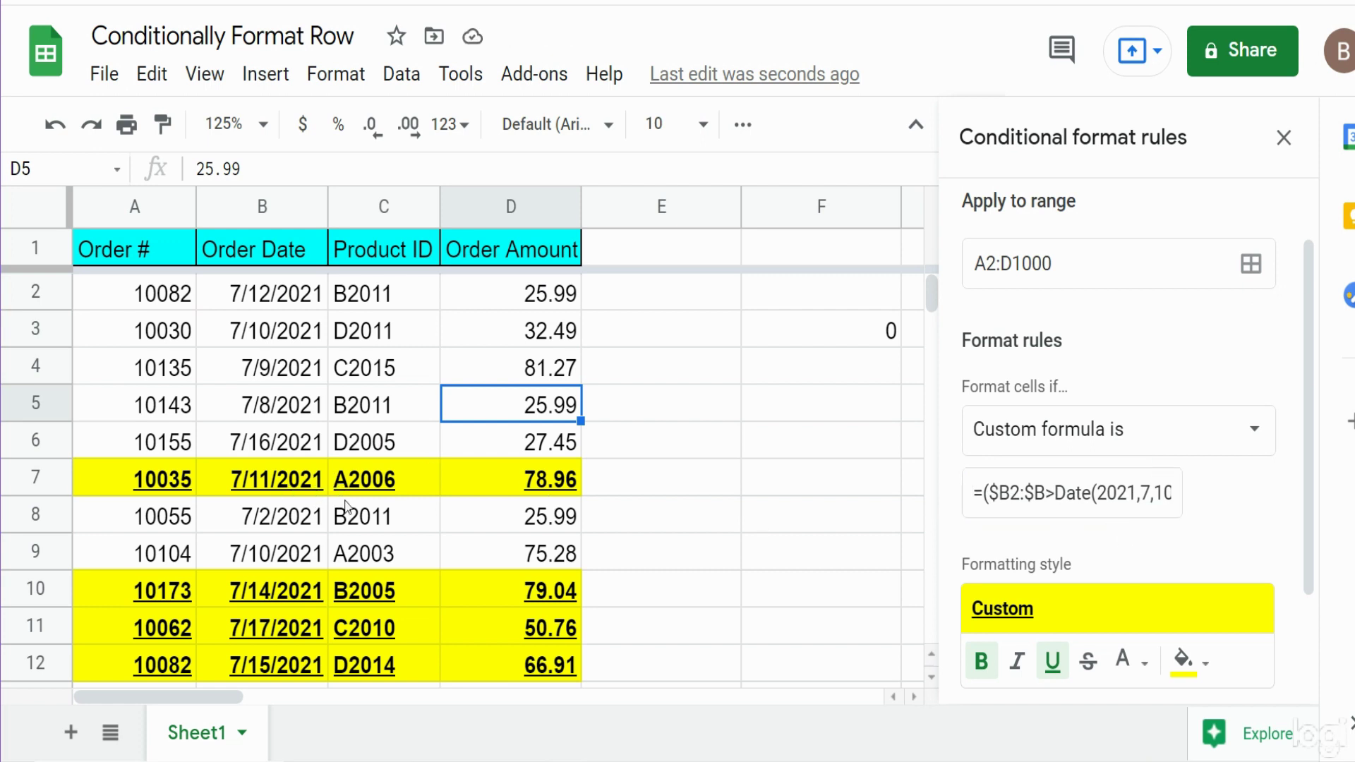
{"action": "left_click", "coordinate": [602, 507]}
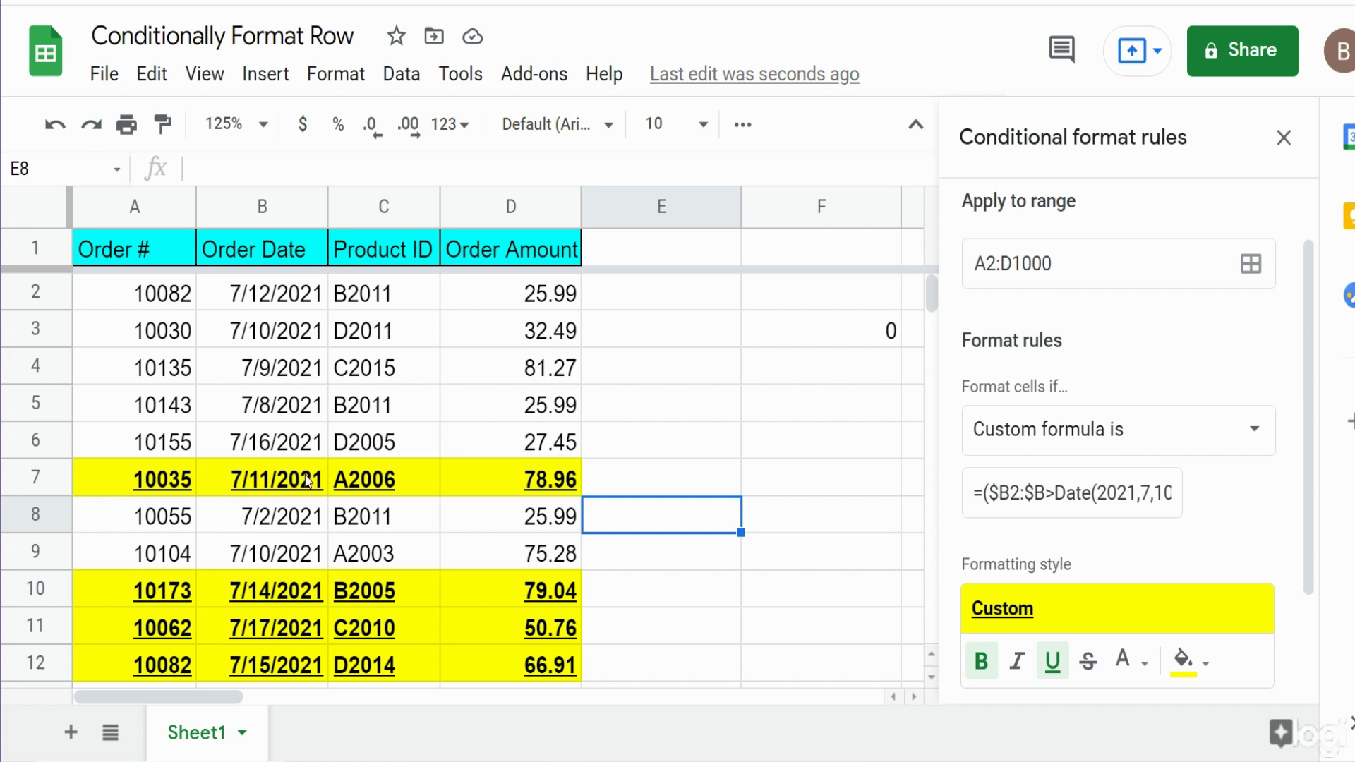
{"action": "left_click", "coordinate": [308, 484]}
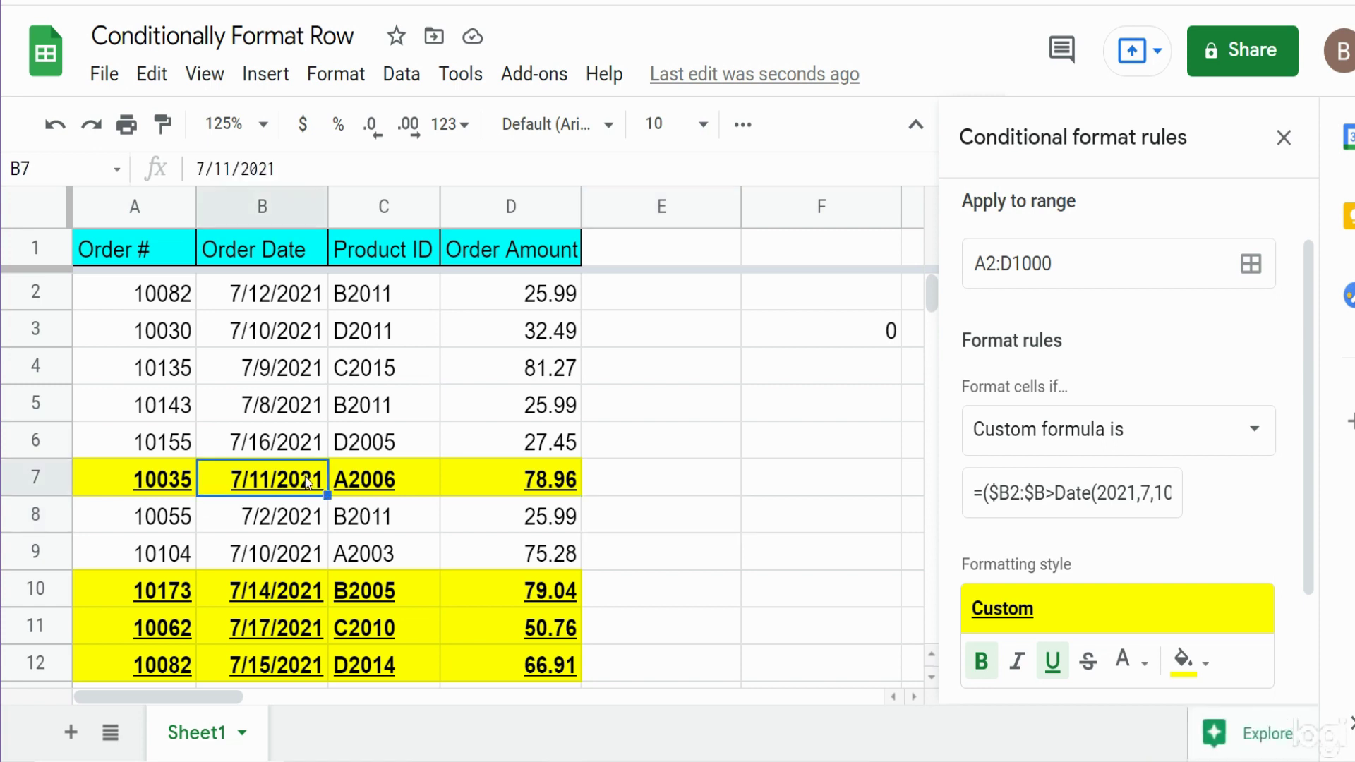
{"action": "left_click", "coordinate": [568, 490]}
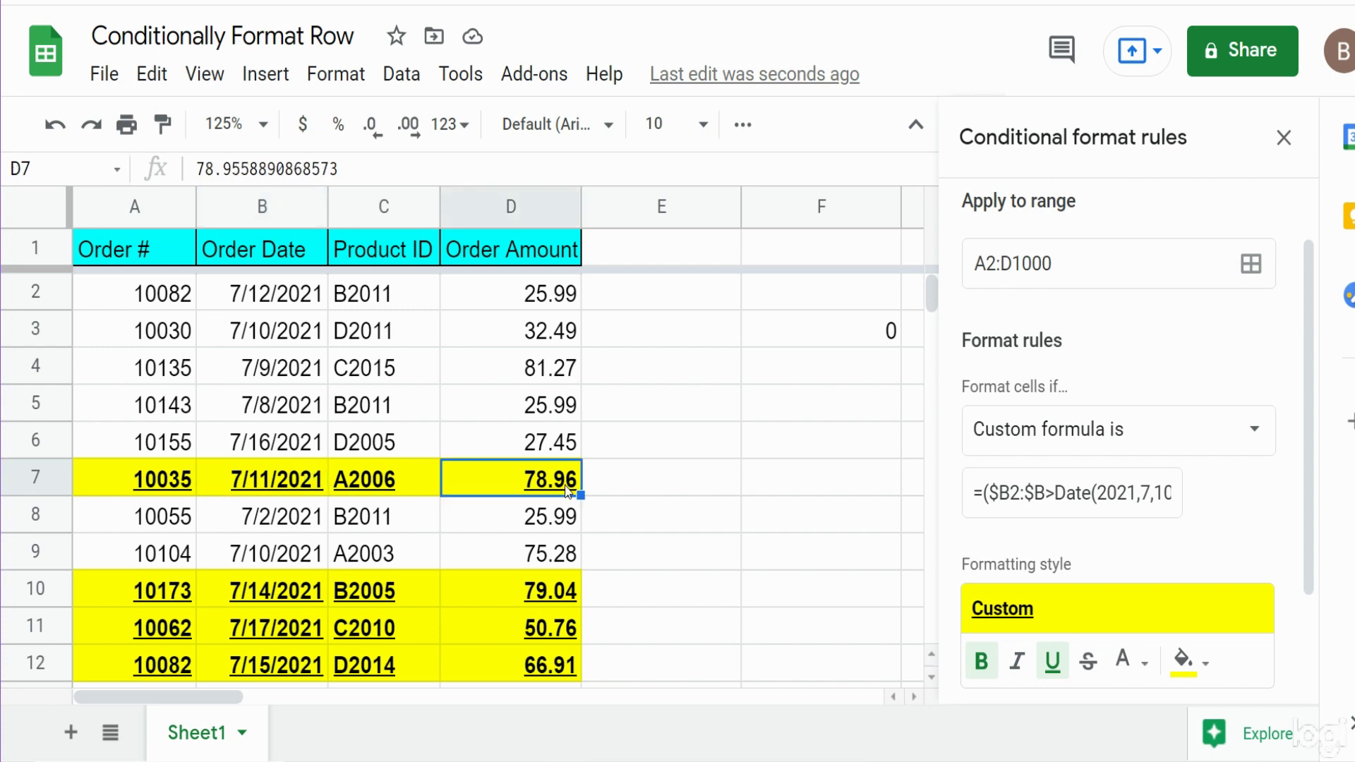